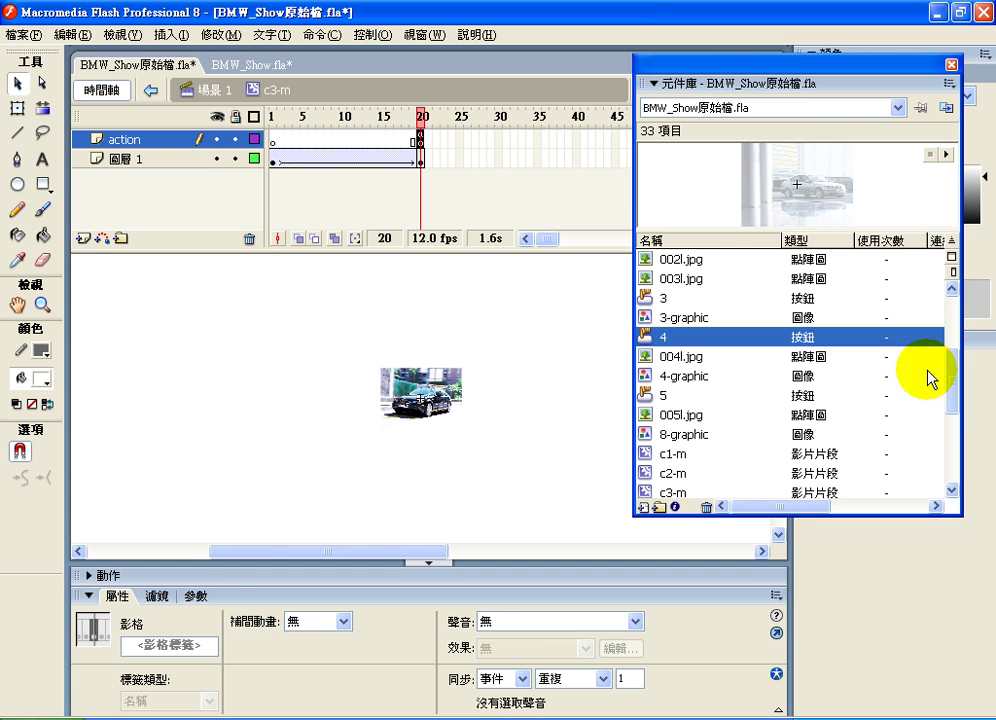
- Duplicate the c3-m symbol in the library as a movie clip named c4-m
{"action": "scroll", "coordinate": [741, 381], "scroll_direction": "down", "scroll_amount": 3}
{"action": "scroll", "coordinate": [741, 381], "scroll_direction": "down", "scroll_amount": 1}
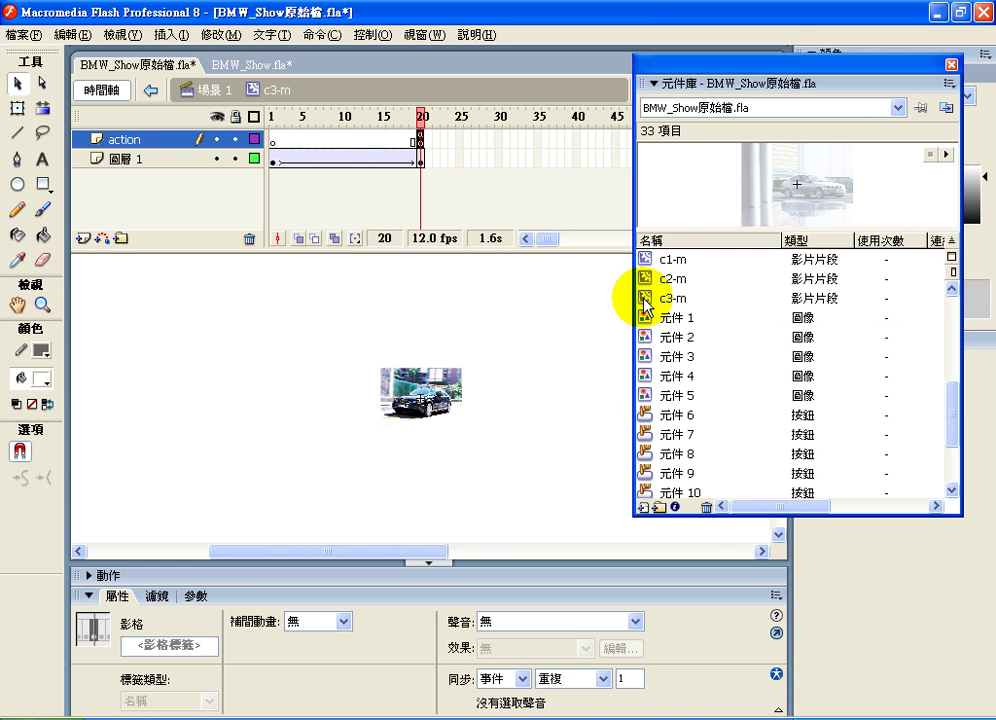
{"action": "right_click", "coordinate": [646, 297]}
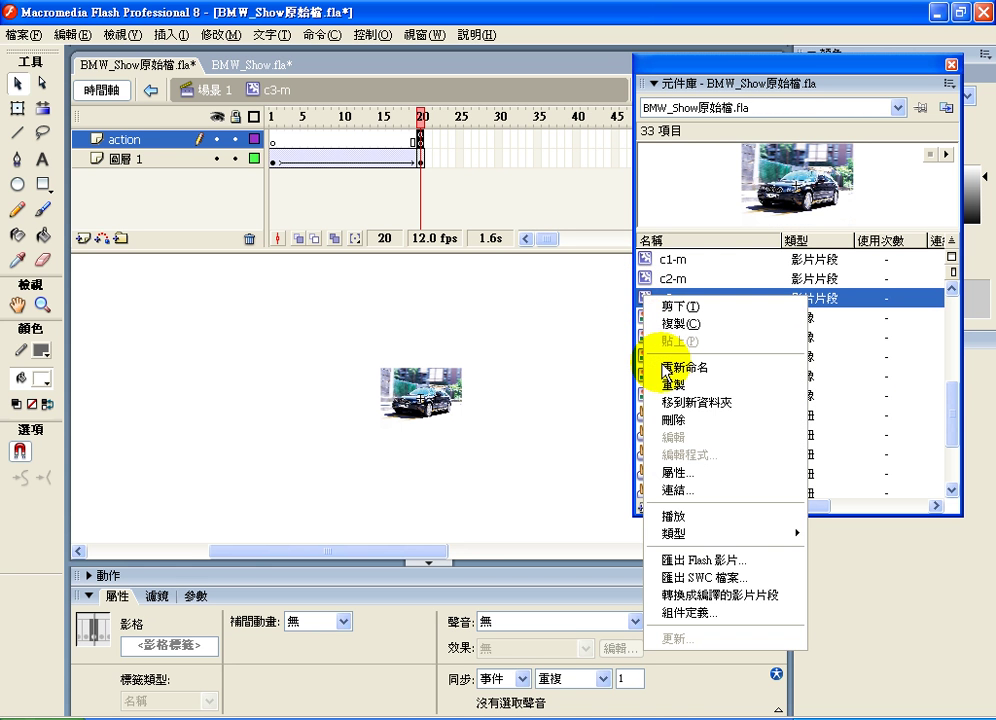
{"action": "left_click", "coordinate": [665, 388]}
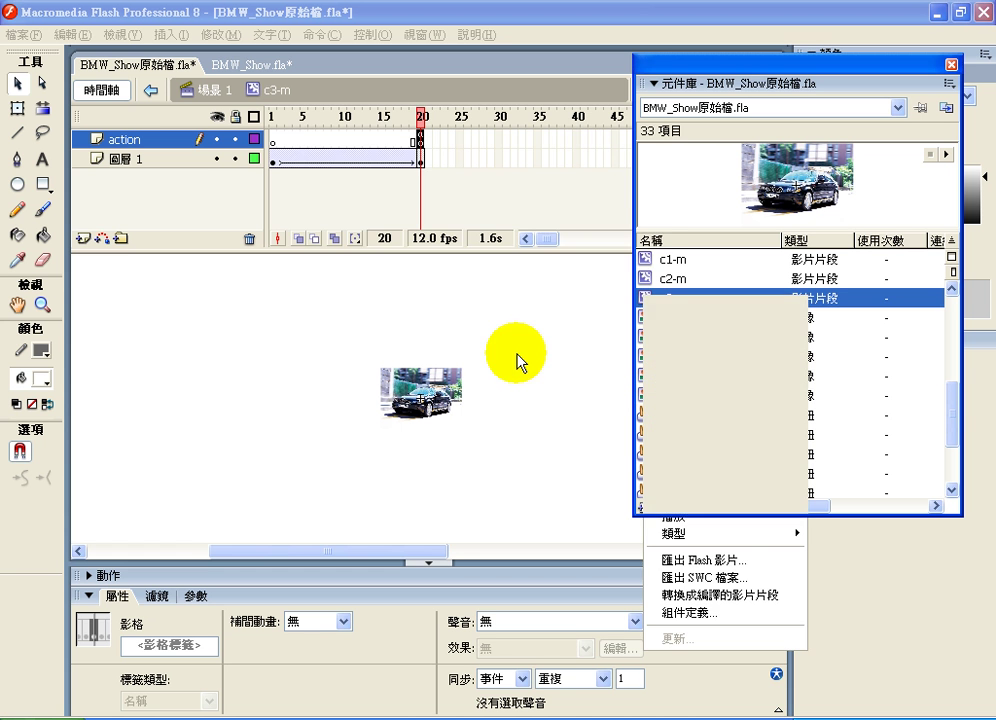
{"action": "left_click", "coordinate": [381, 188]}
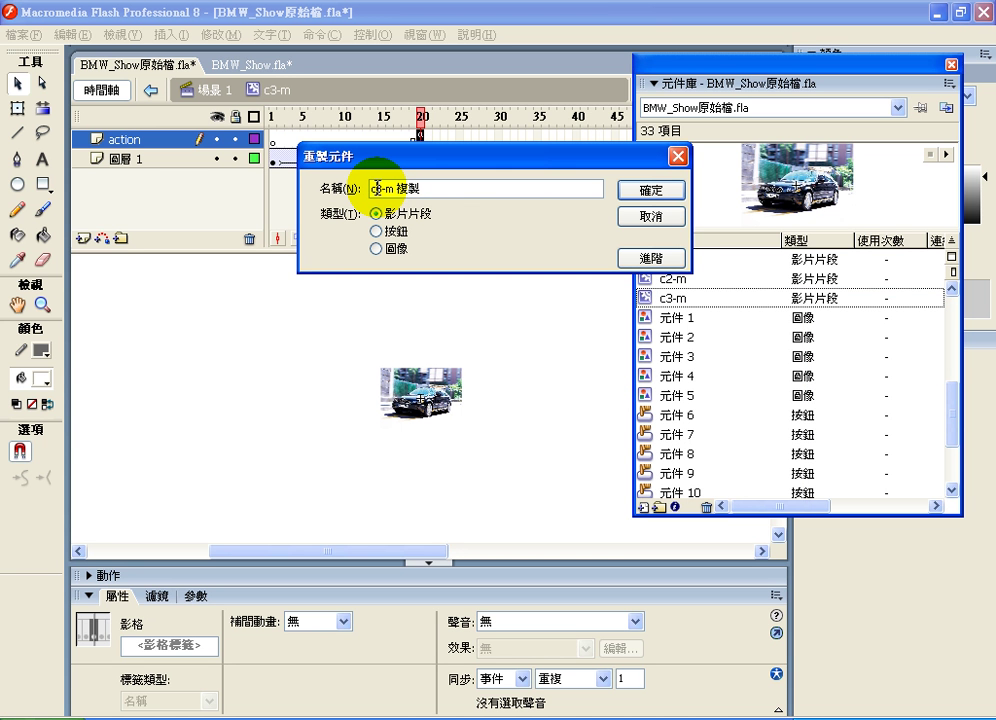
{"action": "key", "text": "BackSpace"}
{"action": "type", "text": "4"}
{"action": "key", "text": "End"}
{"action": "key", "text": "BackSpace"}
{"action": "key", "text": "BackSpace"}
{"action": "key", "text": "BackSpace"}
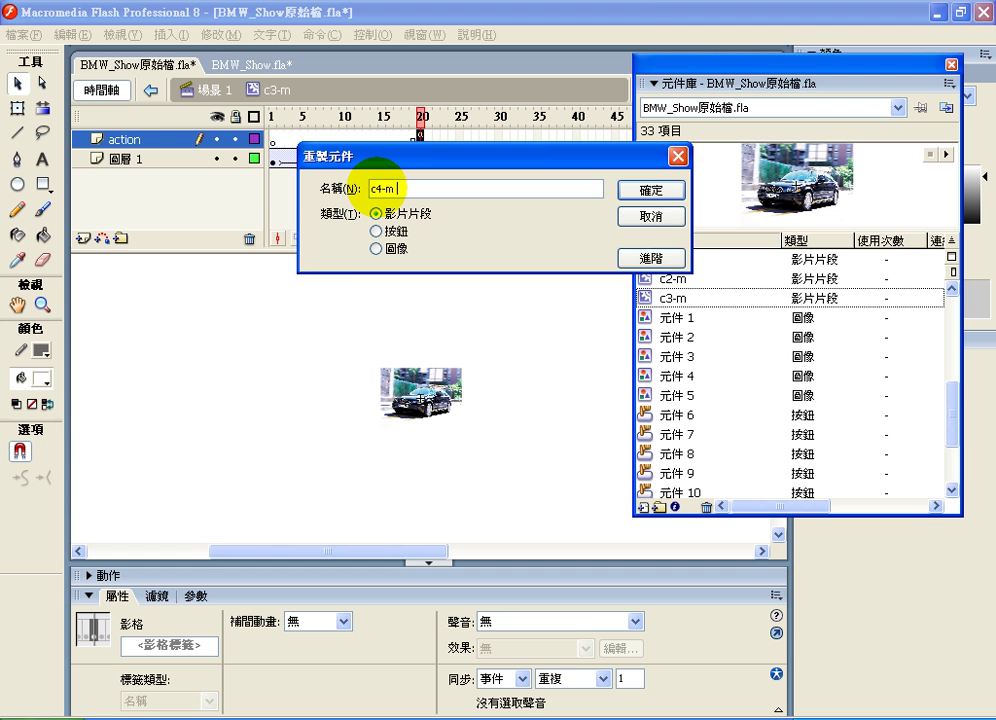
{"action": "left_click", "coordinate": [649, 197]}
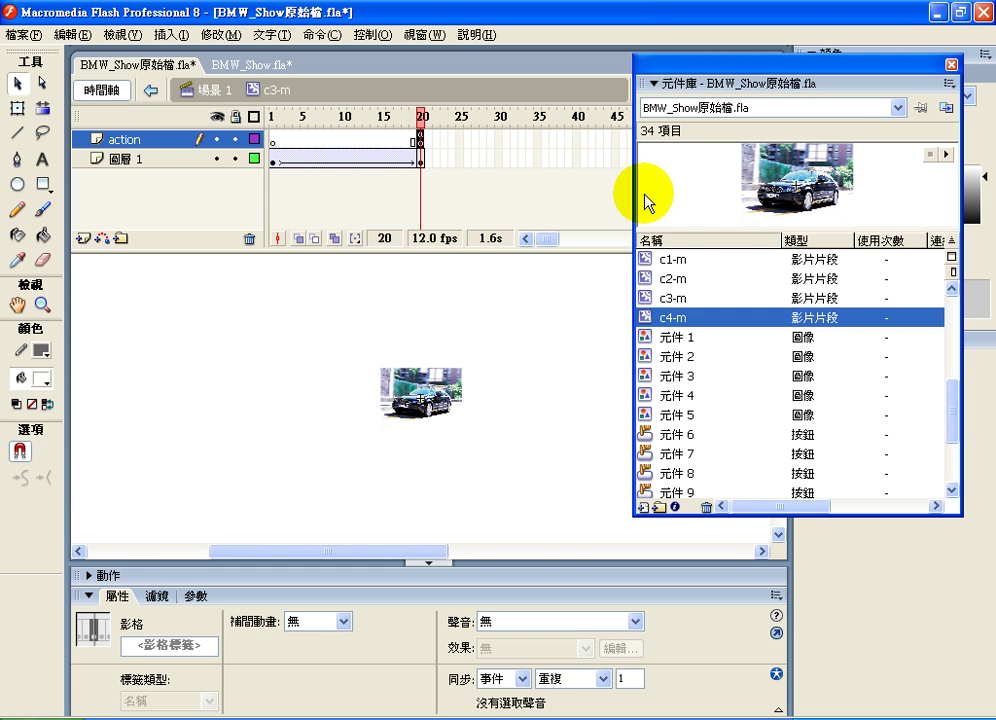
- Open the c4-m movie clip for editing and swap its frame 20 graphic for 4-graphic
{"action": "double_click", "coordinate": [644, 316]}
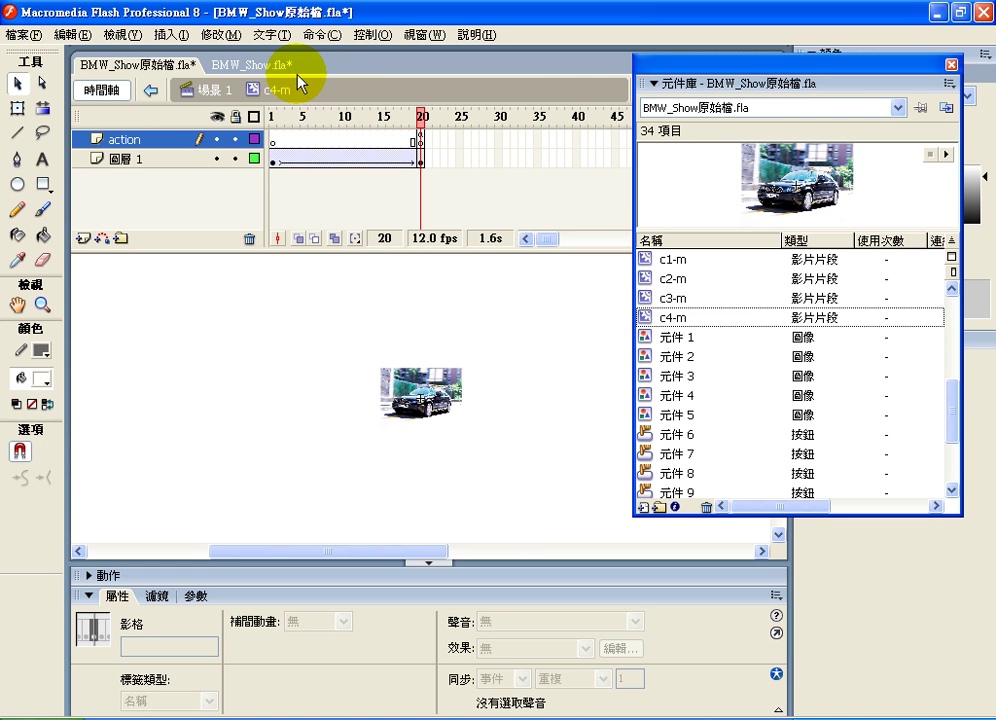
{"action": "left_click", "coordinate": [426, 413]}
{"action": "left_click", "coordinate": [426, 413]}
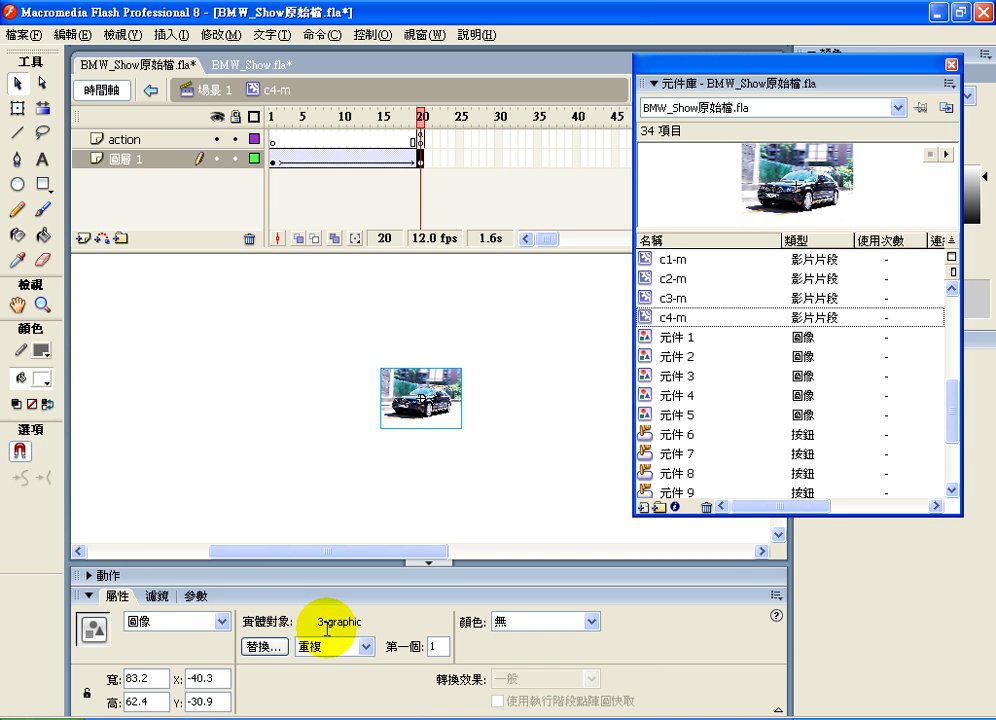
{"action": "left_click", "coordinate": [259, 647]}
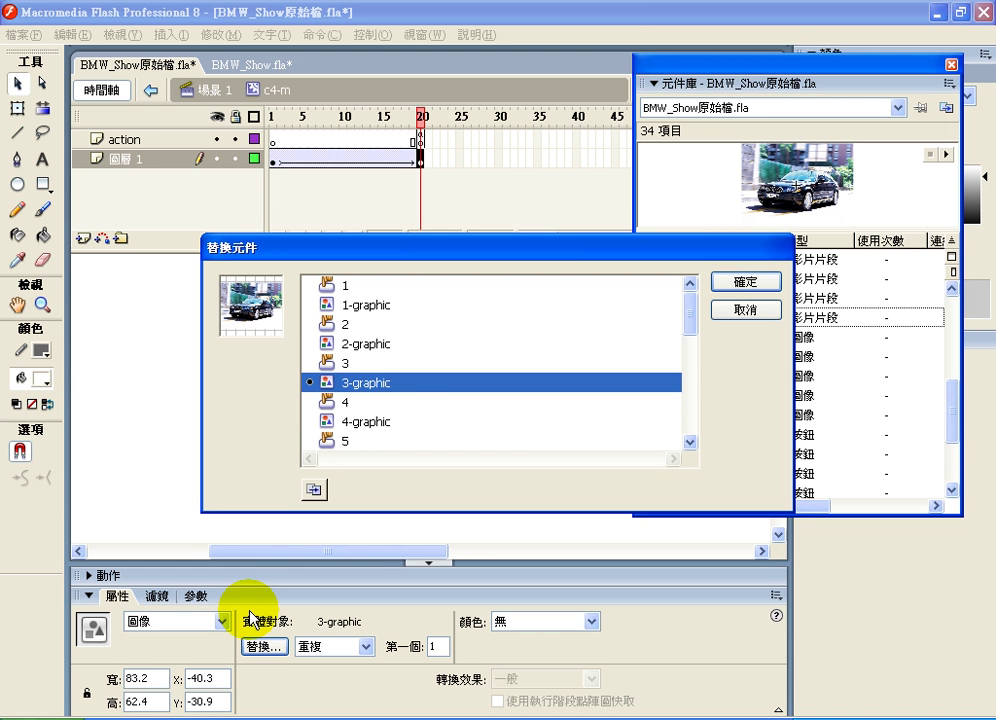
{"action": "left_click", "coordinate": [378, 421]}
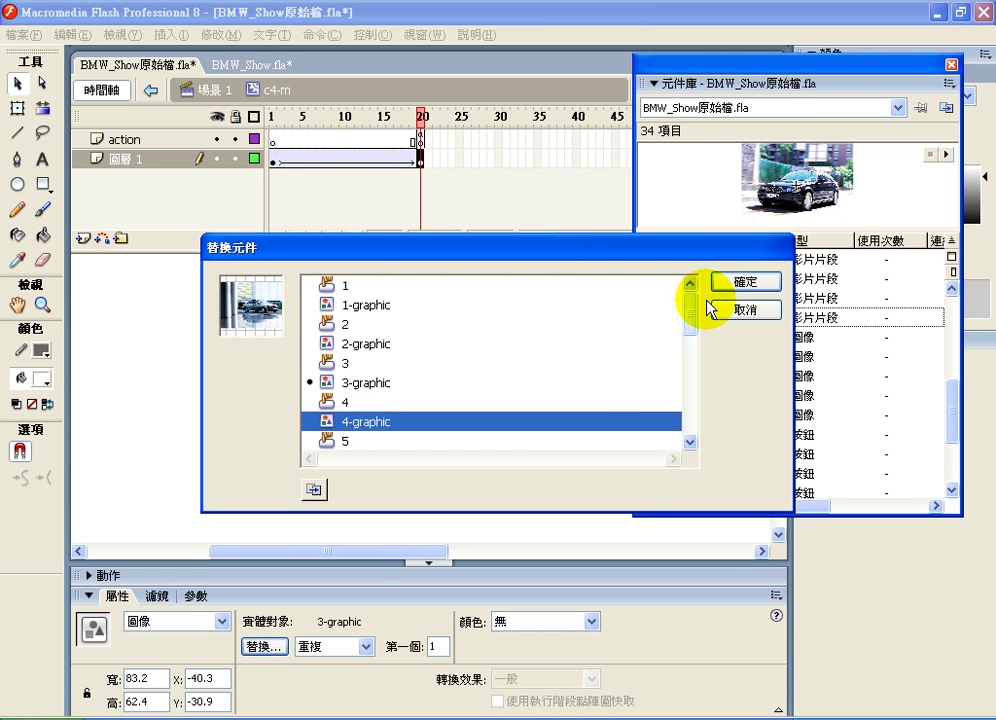
{"action": "left_click", "coordinate": [745, 282]}
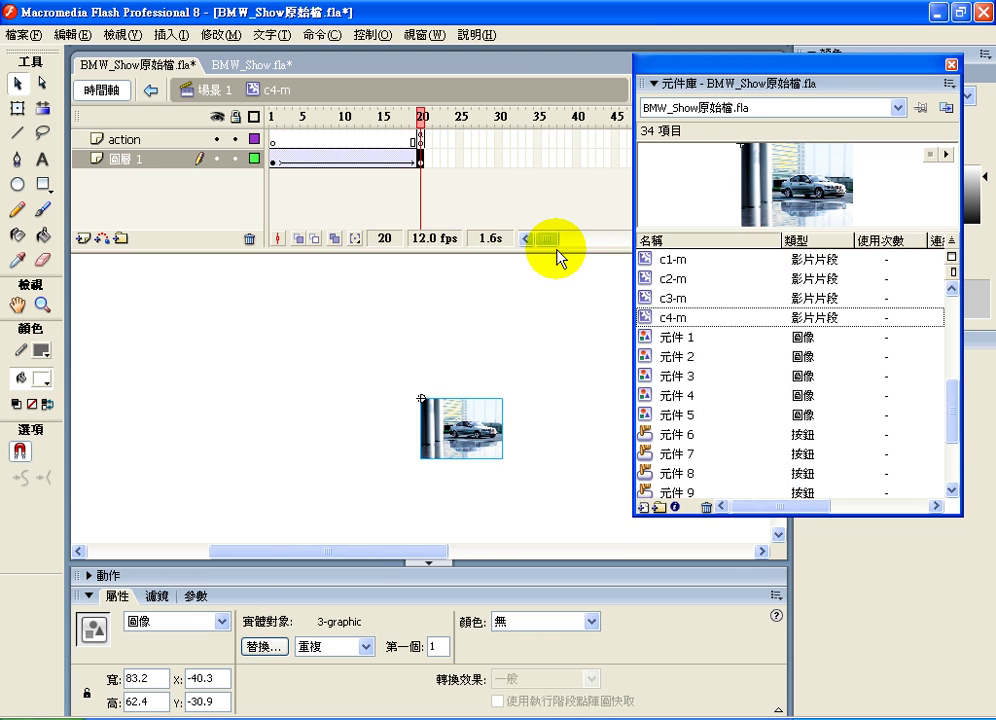
- Swap the graphic instance on frame 1 of c4-m for 4-graphic
{"action": "left_click", "coordinate": [275, 128]}
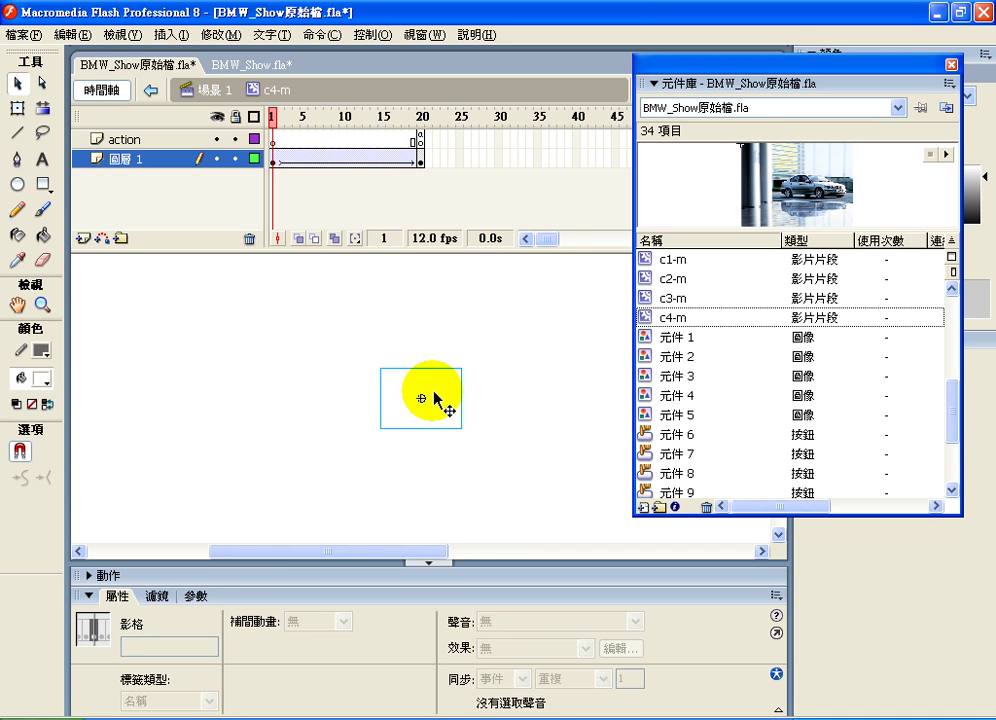
{"action": "left_click", "coordinate": [435, 393]}
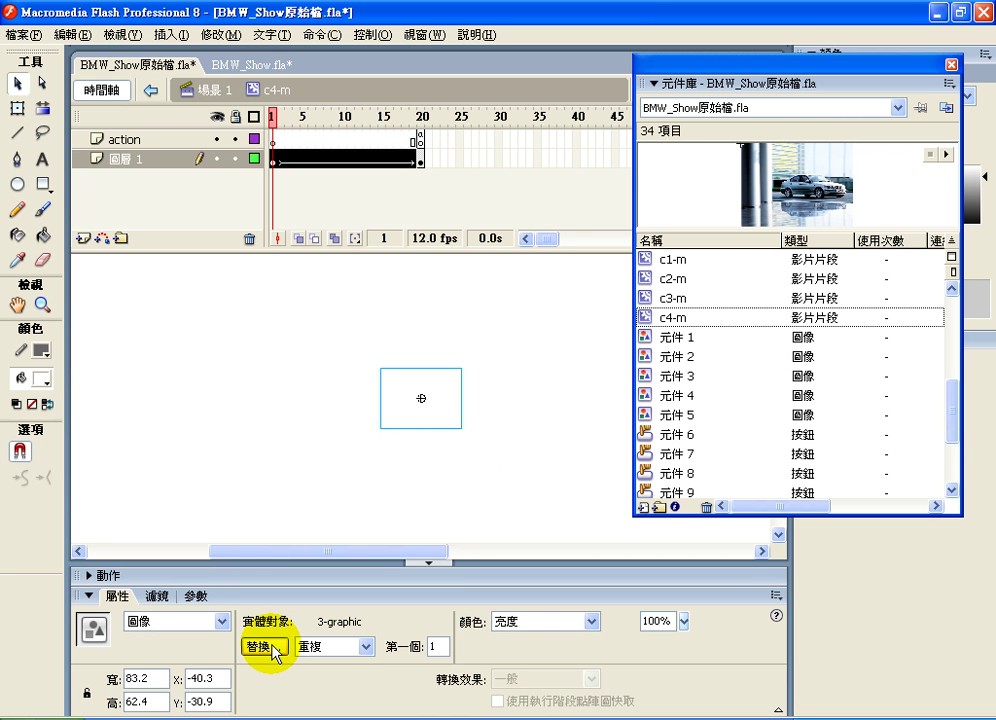
{"action": "left_click", "coordinate": [267, 647]}
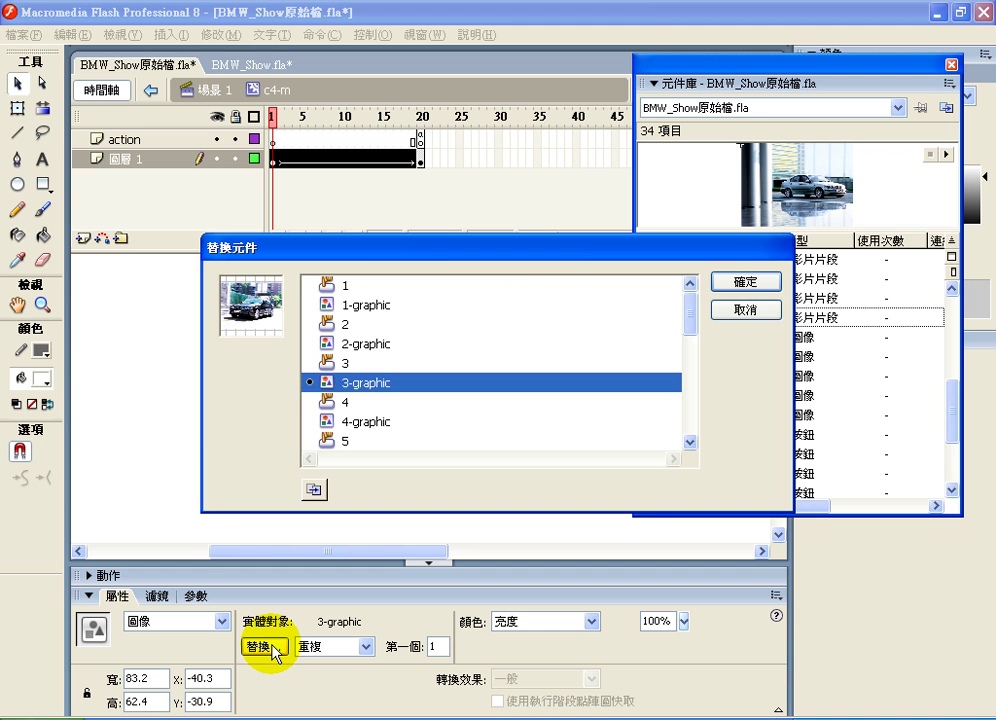
{"action": "left_click", "coordinate": [336, 424]}
{"action": "left_click", "coordinate": [727, 284]}
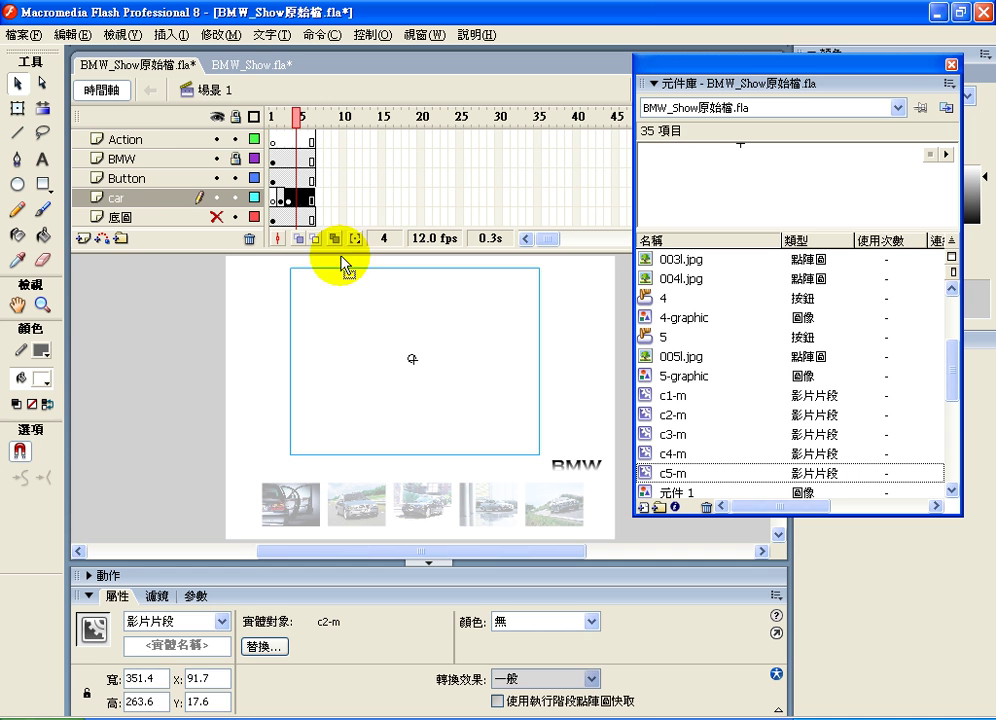
- Convert frames 4 to 6 of the main timeline's car layer to keyframes and swap the frame 4 clip for c3-m
{"action": "left_click", "coordinate": [298, 199]}
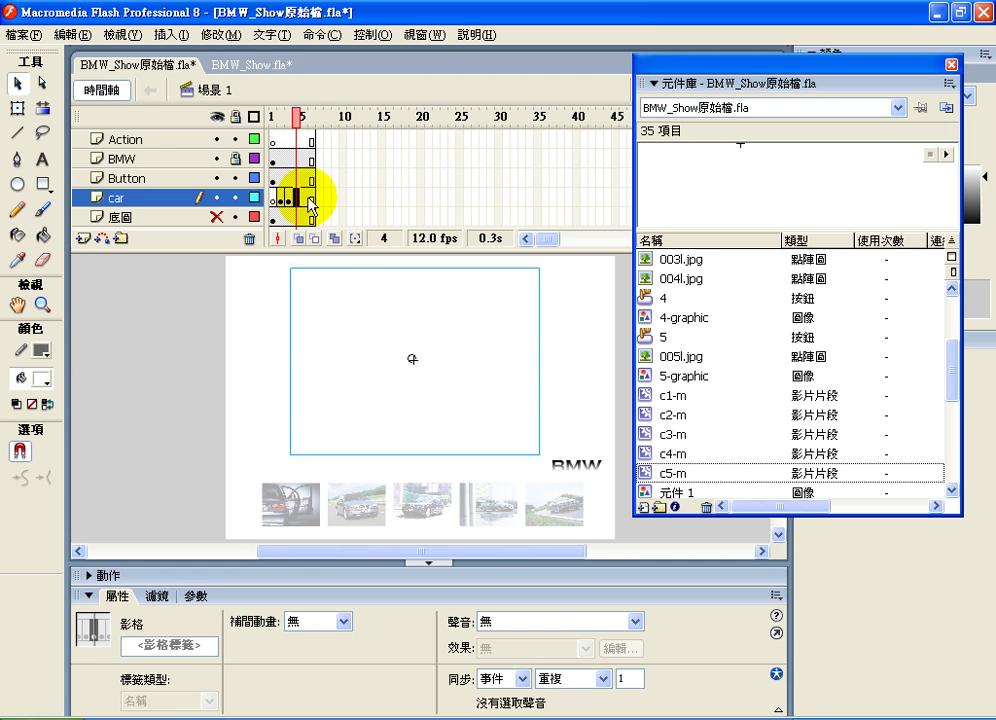
{"action": "left_click_drag", "start_coordinate": [310, 205], "coordinate": [307, 206]}
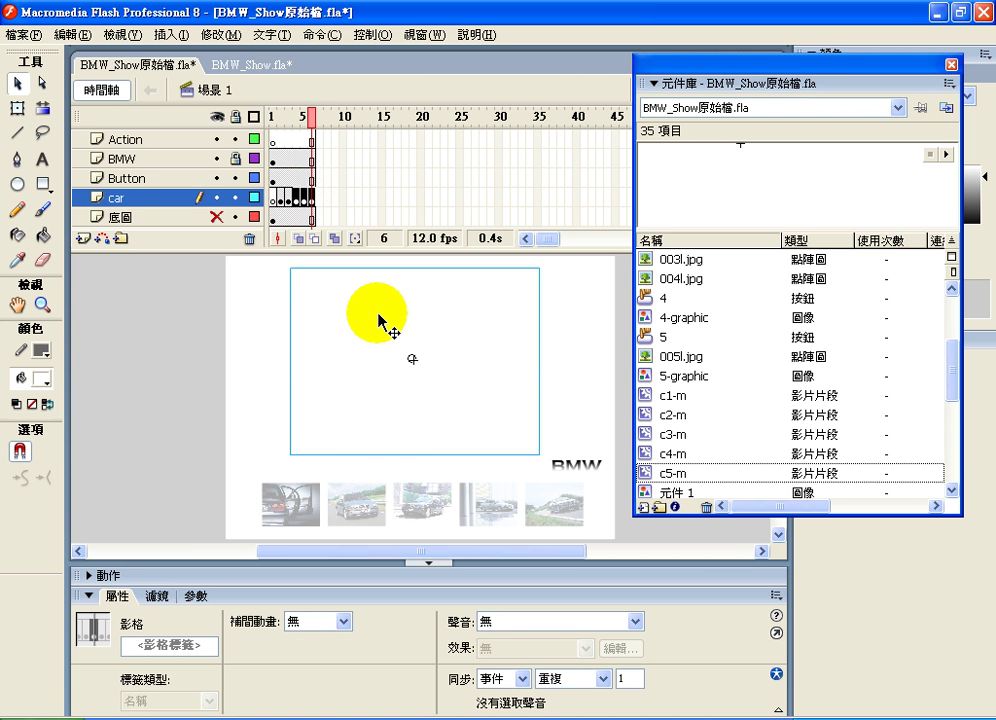
{"action": "left_click", "coordinate": [297, 118]}
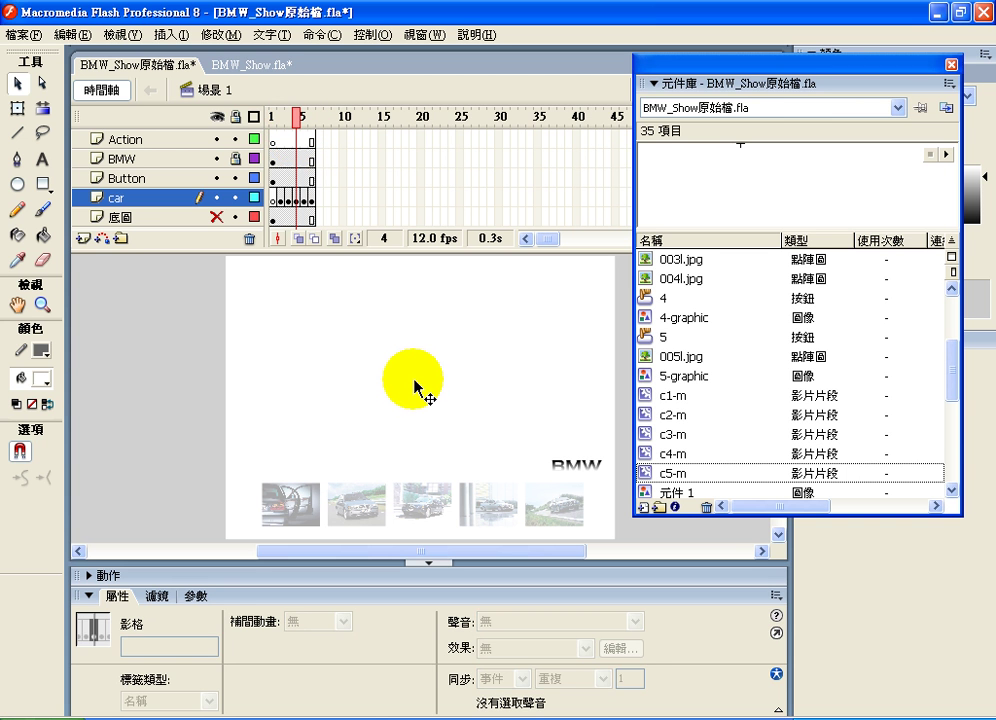
{"action": "left_click", "coordinate": [417, 388]}
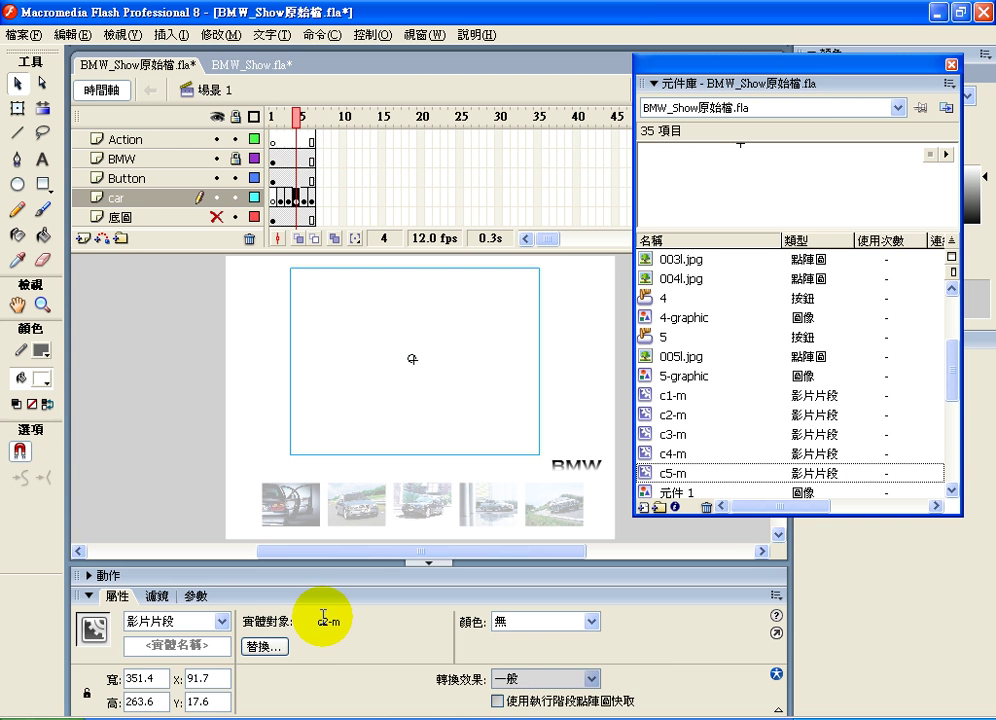
{"action": "left_click", "coordinate": [285, 648]}
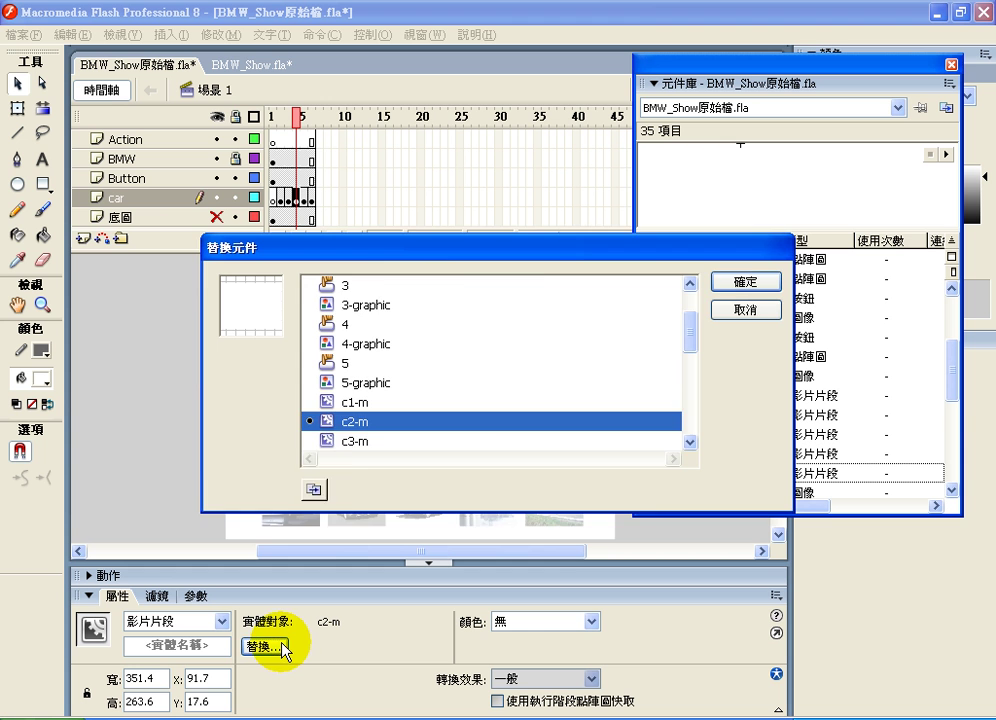
{"action": "left_click", "coordinate": [333, 441]}
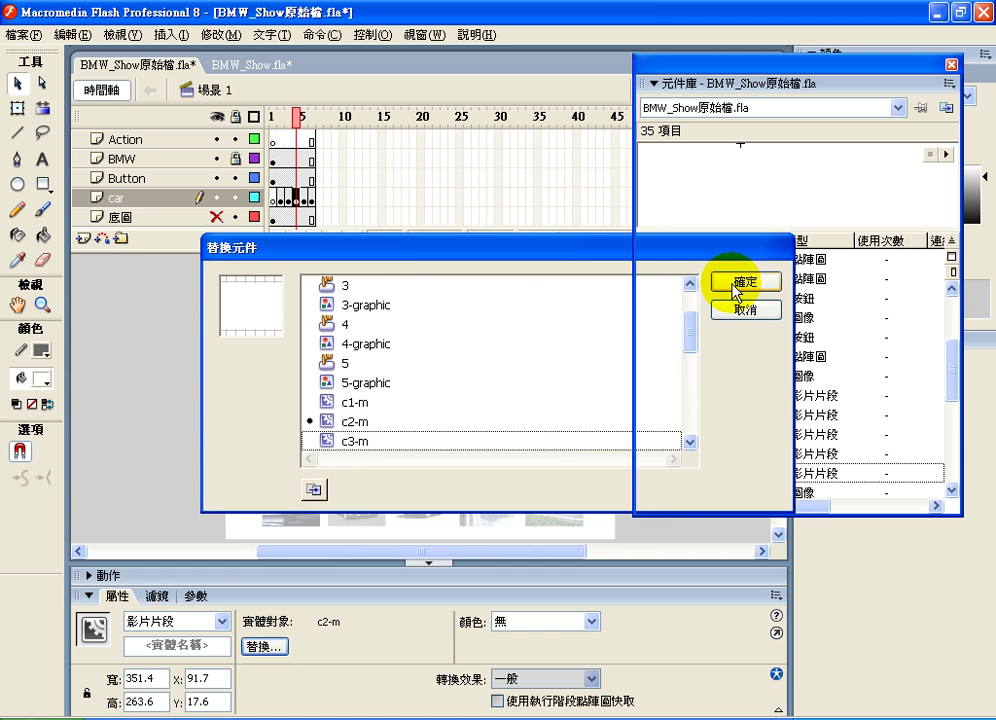
{"action": "left_click", "coordinate": [734, 281]}
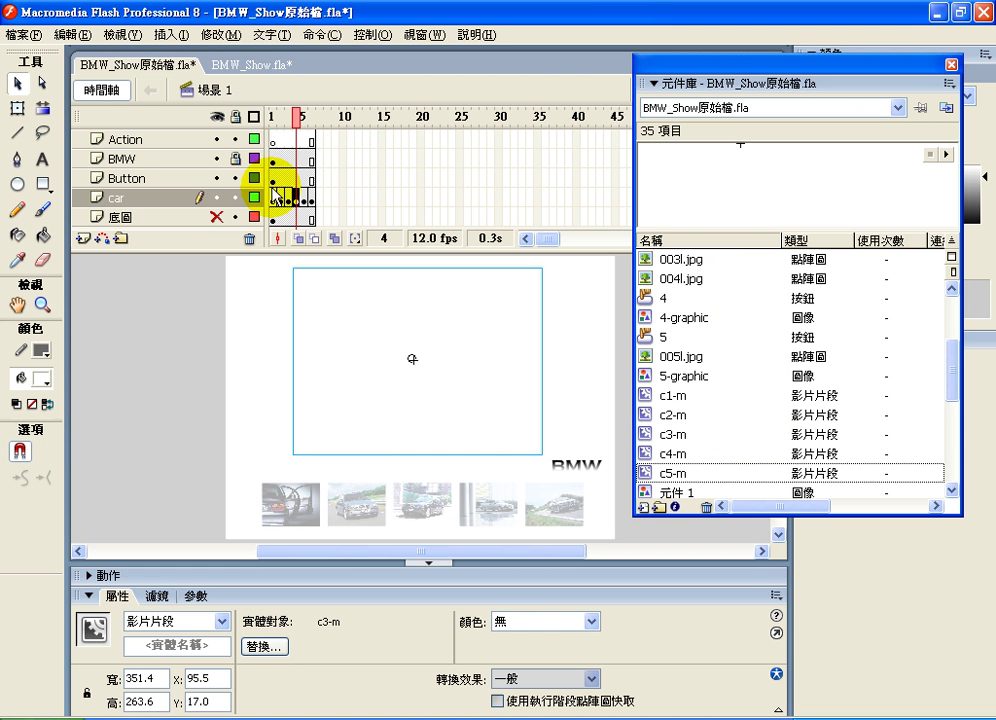
- Swap the movie clip on frame 5 of the car layer for c4-m
{"action": "left_click_drag", "start_coordinate": [275, 193], "coordinate": [308, 206]}
{"action": "left_click", "coordinate": [306, 205]}
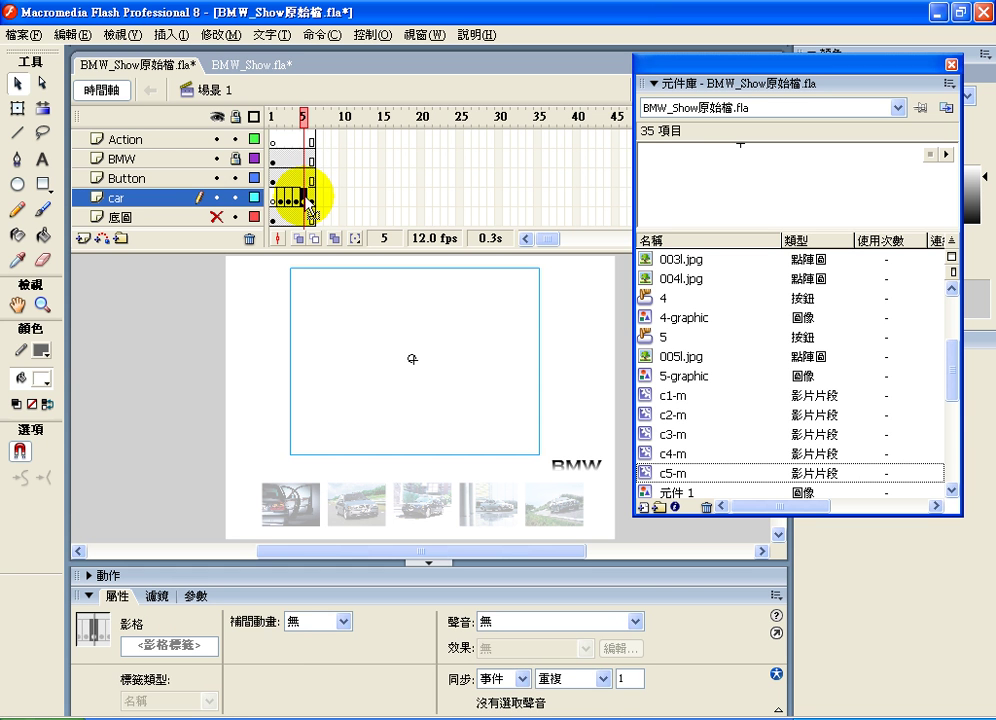
{"action": "left_click", "coordinate": [367, 380]}
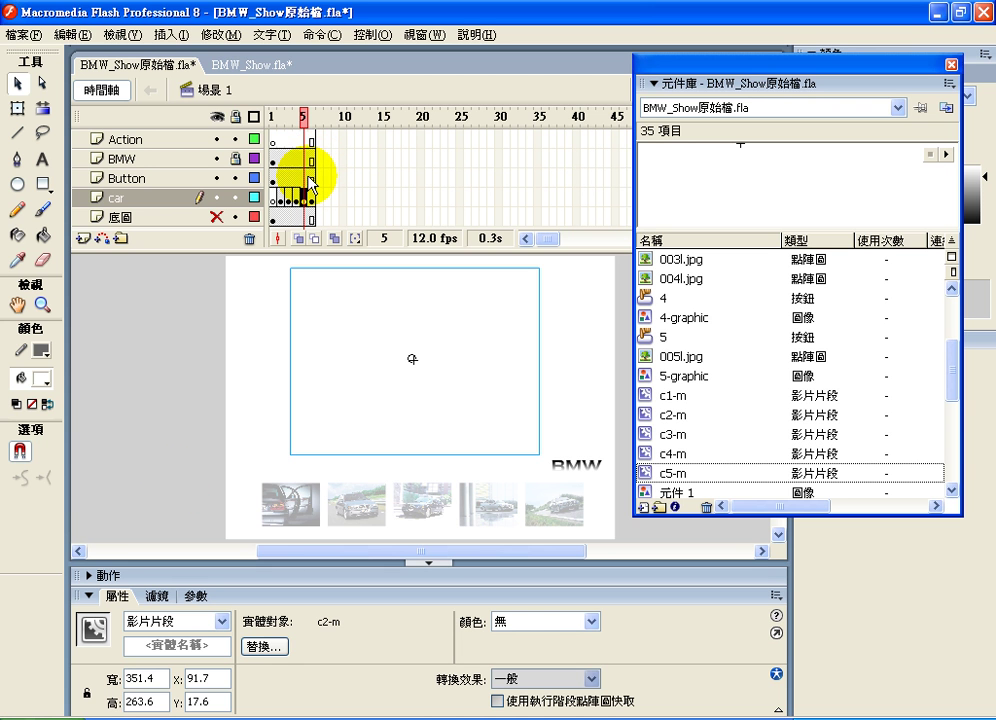
{"action": "left_click", "coordinate": [266, 648]}
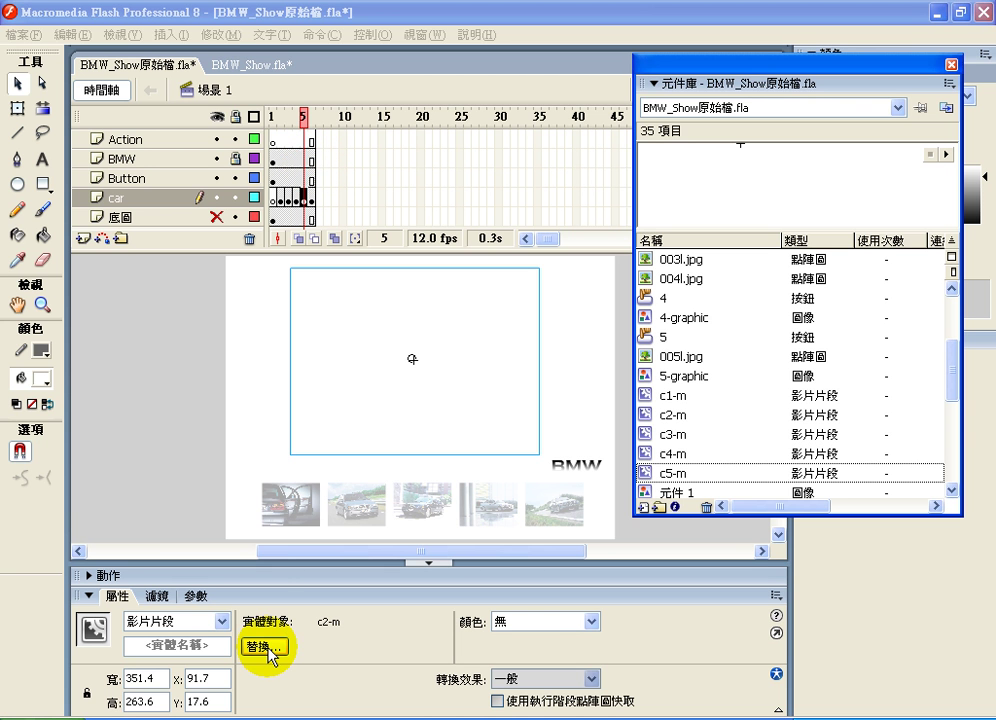
{"action": "left_click", "coordinate": [689, 442]}
{"action": "left_click", "coordinate": [689, 442]}
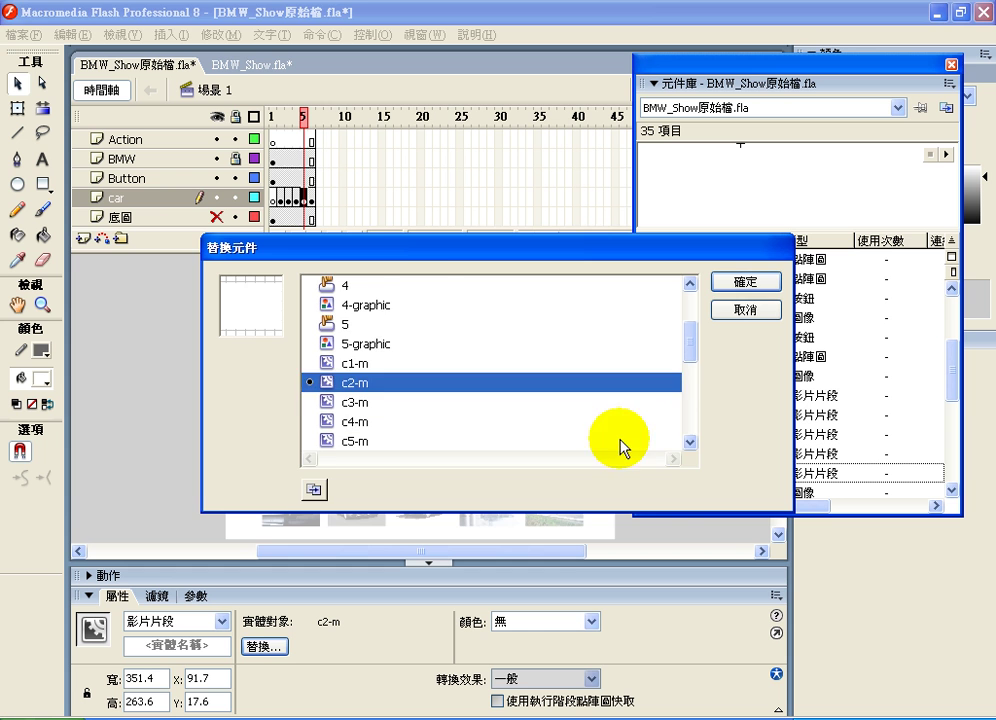
{"action": "double_click", "coordinate": [300, 422]}
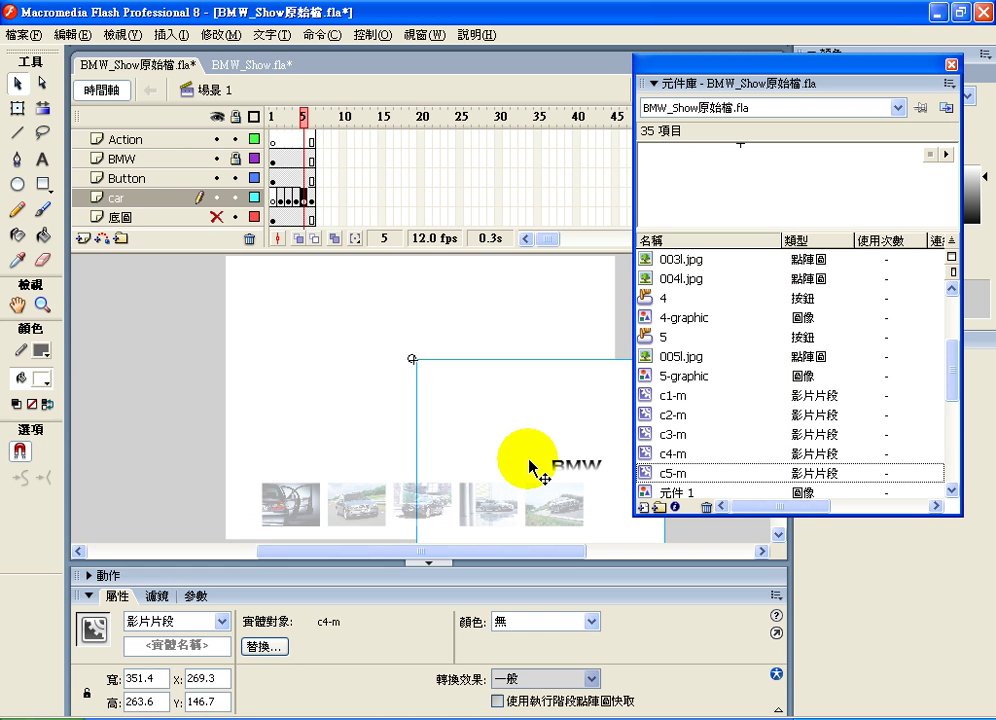
- Move the c4-m clip on frame 5 back over the main picture area, and compare its placement with frames 3 and 4
{"action": "left_click_drag", "start_coordinate": [530, 462], "coordinate": [386, 338]}
{"action": "left_click", "coordinate": [288, 112]}
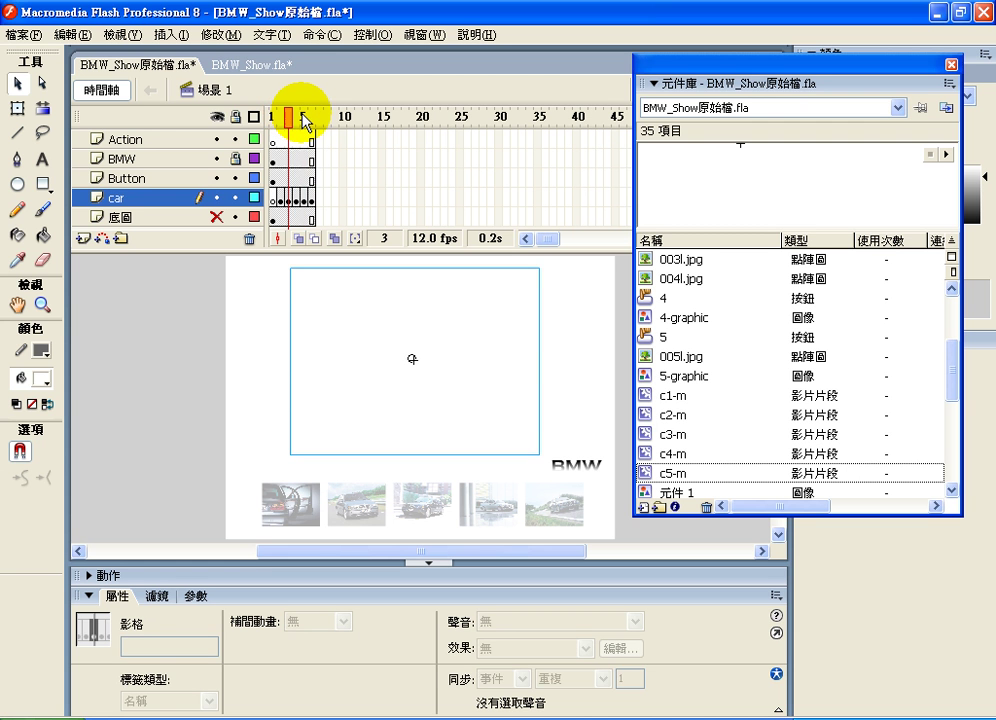
{"action": "left_click", "coordinate": [300, 116]}
{"action": "left_click", "coordinate": [503, 420]}
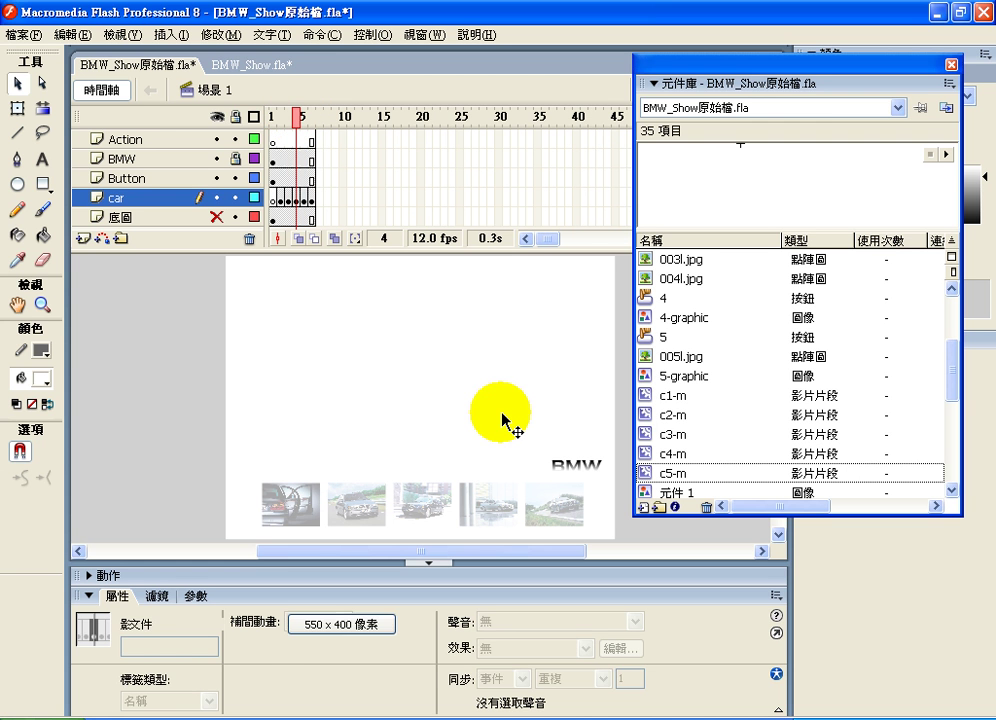
{"action": "left_click", "coordinate": [377, 350]}
{"action": "left_click", "coordinate": [300, 113]}
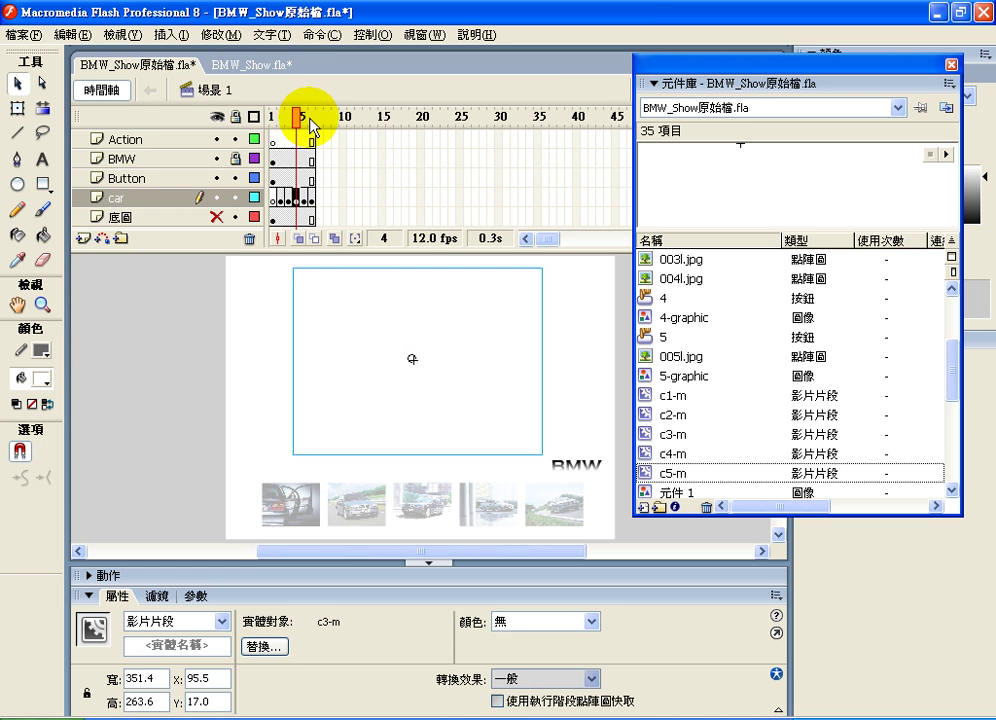
- Swap the movie clip on frame 6 of the car layer for c5-m
{"action": "left_click", "coordinate": [311, 118]}
{"action": "left_click", "coordinate": [451, 372]}
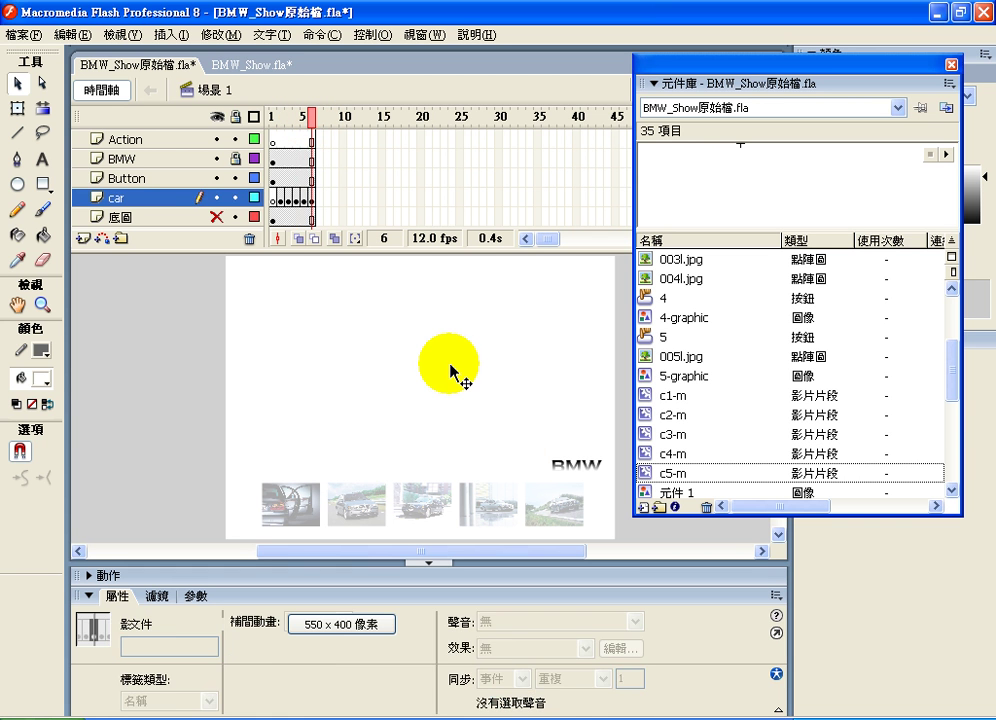
{"action": "left_click", "coordinate": [451, 372]}
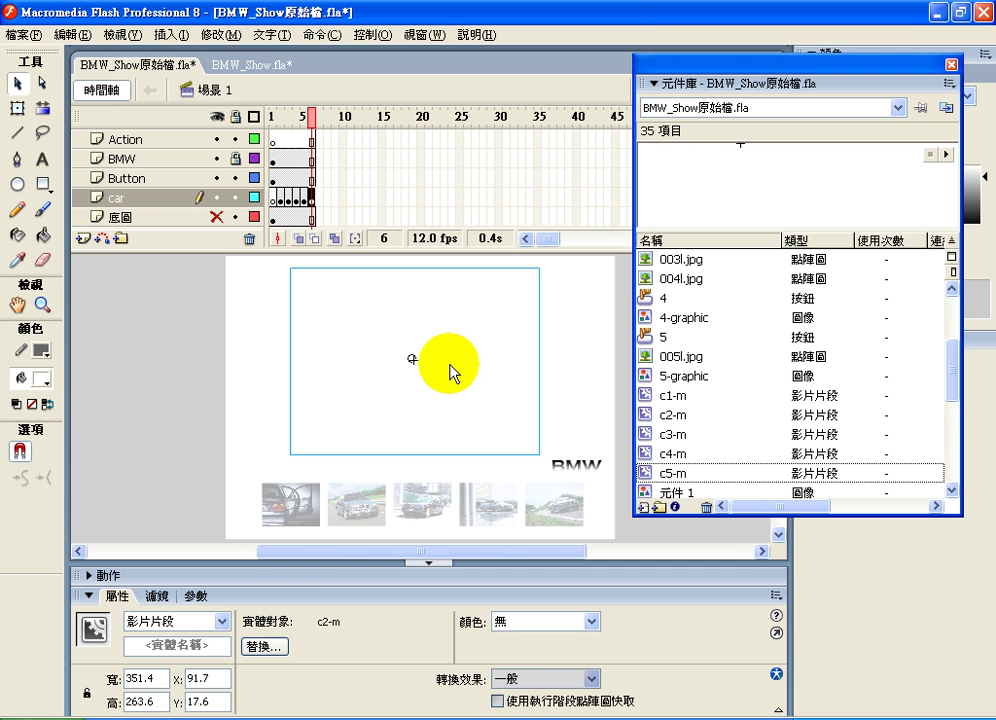
{"action": "left_click", "coordinate": [268, 647]}
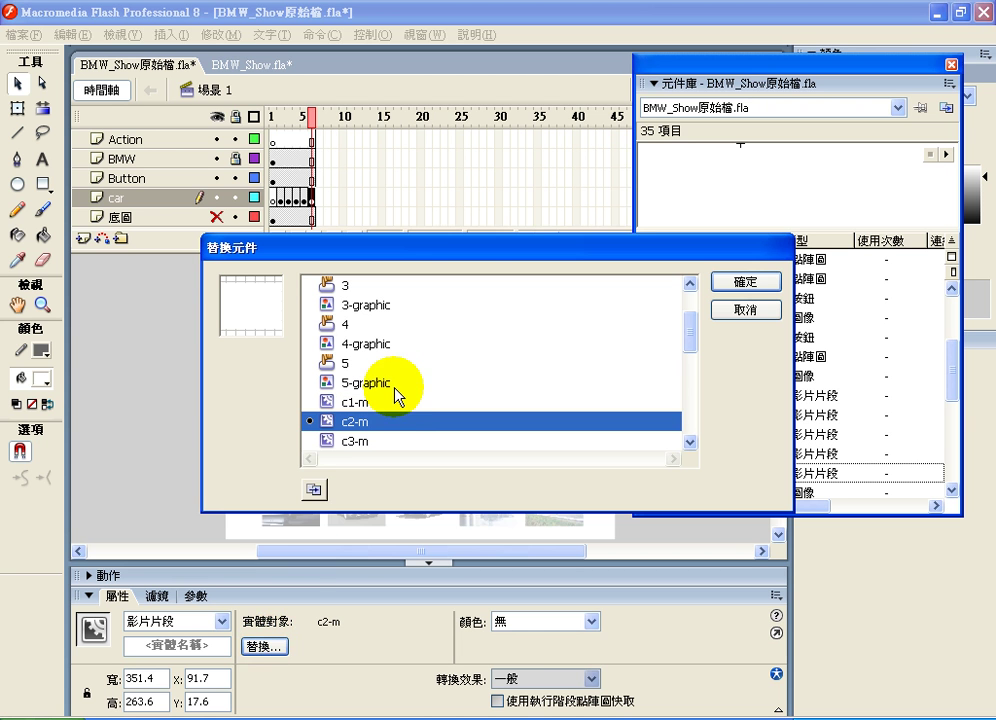
{"action": "scroll", "coordinate": [693, 449], "scroll_direction": "down", "scroll_amount": 3}
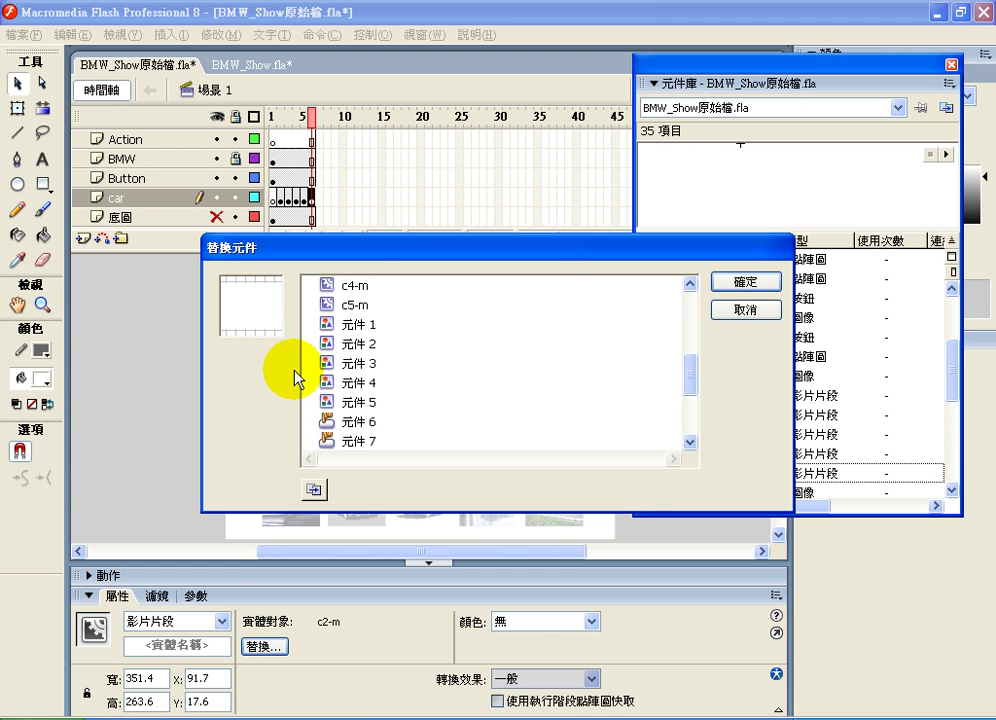
{"action": "left_click", "coordinate": [548, 305]}
{"action": "left_click", "coordinate": [731, 282]}
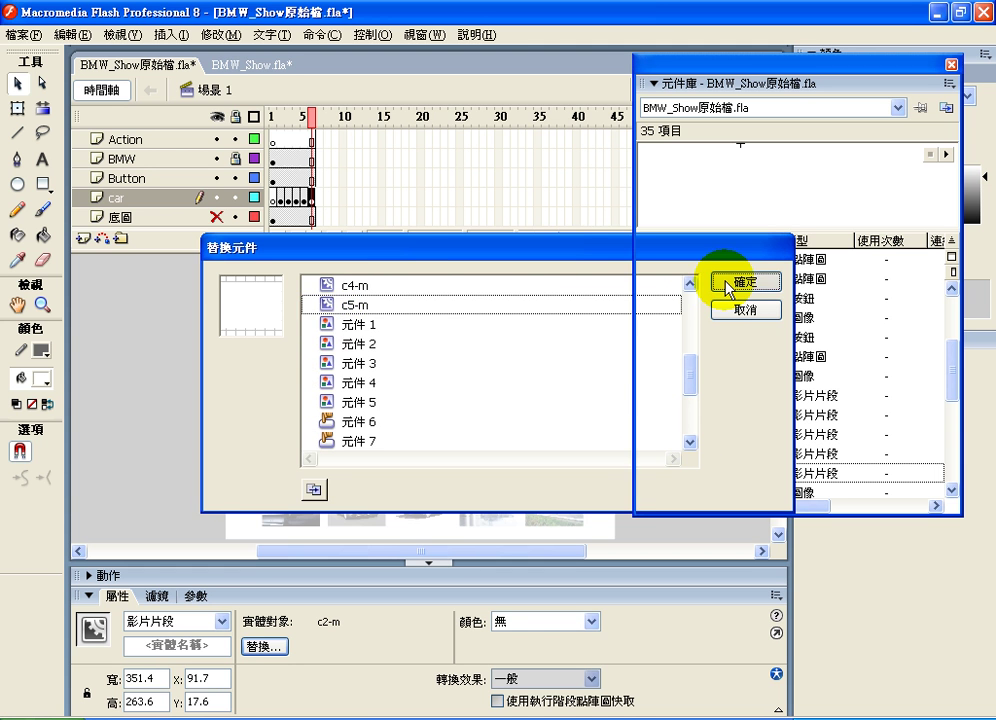
- Move the c5-m clip on frame 6 of the car layer over the main picture area and return to frame 1
{"action": "left_click_drag", "start_coordinate": [441, 372], "coordinate": [324, 277]}
{"action": "left_click_drag", "start_coordinate": [311, 116], "coordinate": [258, 147]}
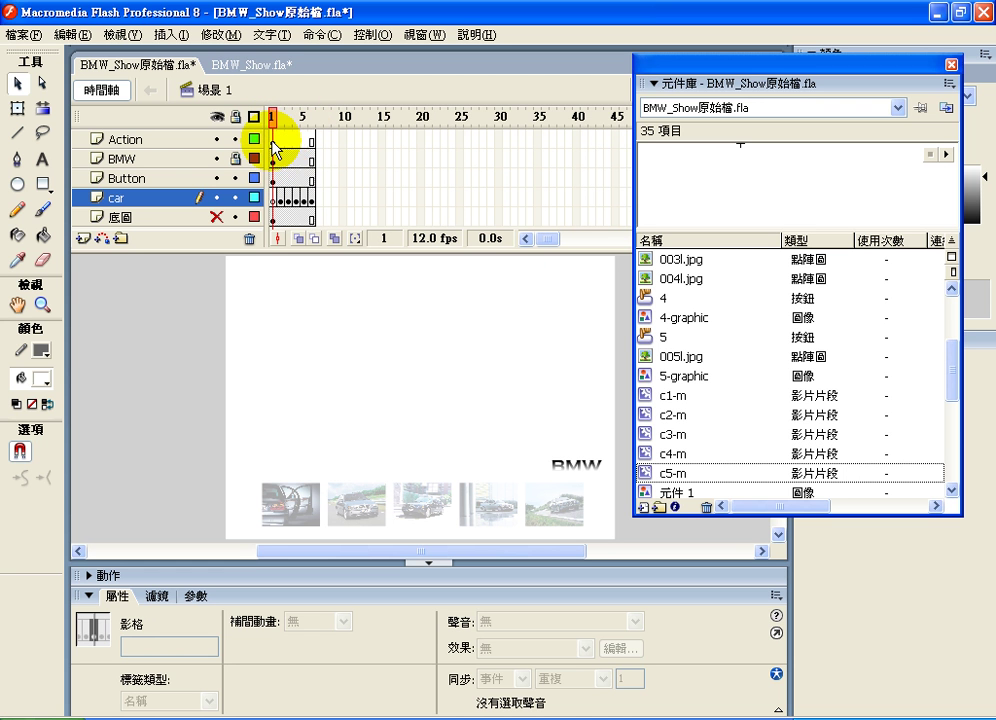
- Add the script stop(); to frame 1 of the Action layer
{"action": "left_click", "coordinate": [272, 141]}
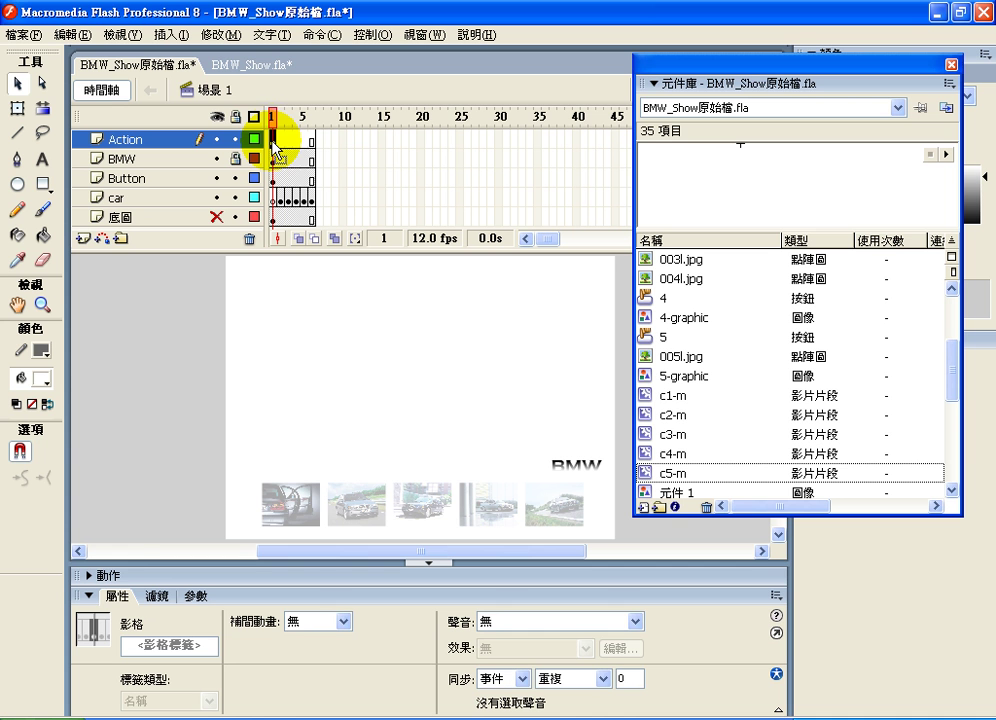
{"action": "left_click", "coordinate": [95, 575]}
{"action": "left_click", "coordinate": [367, 381]}
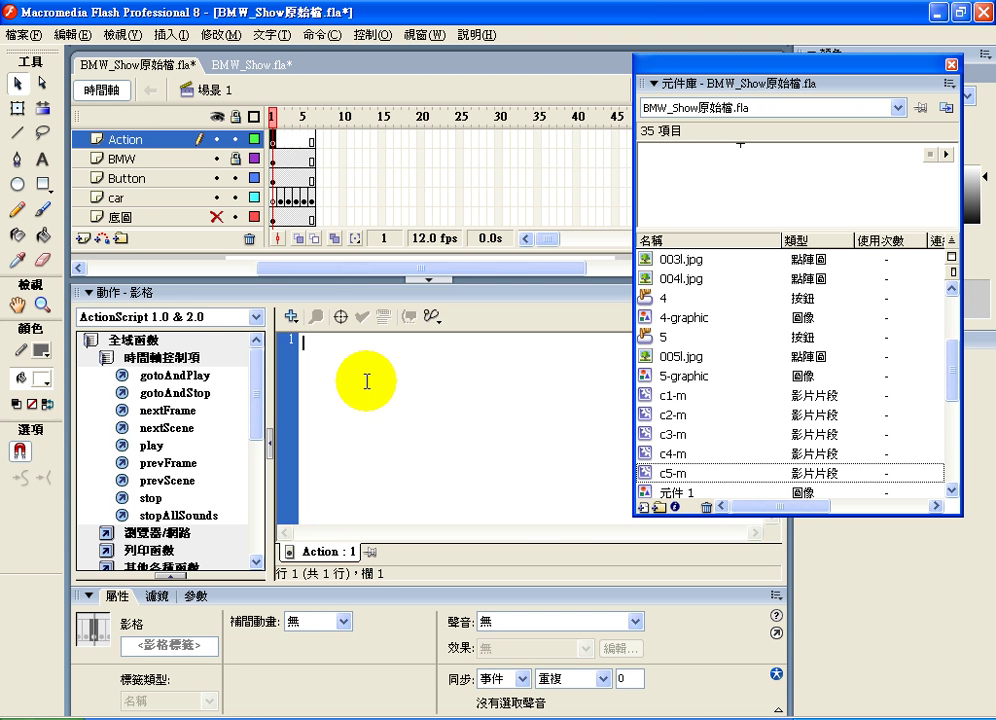
{"action": "type", "text": "stop()"}
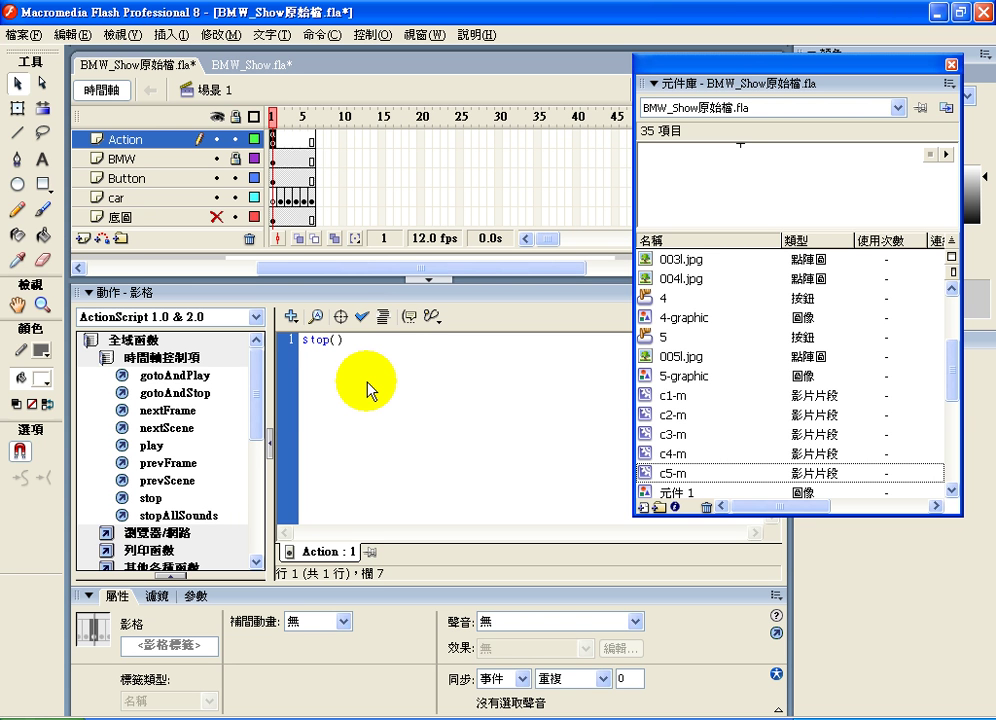
{"action": "type", "text": ";"}
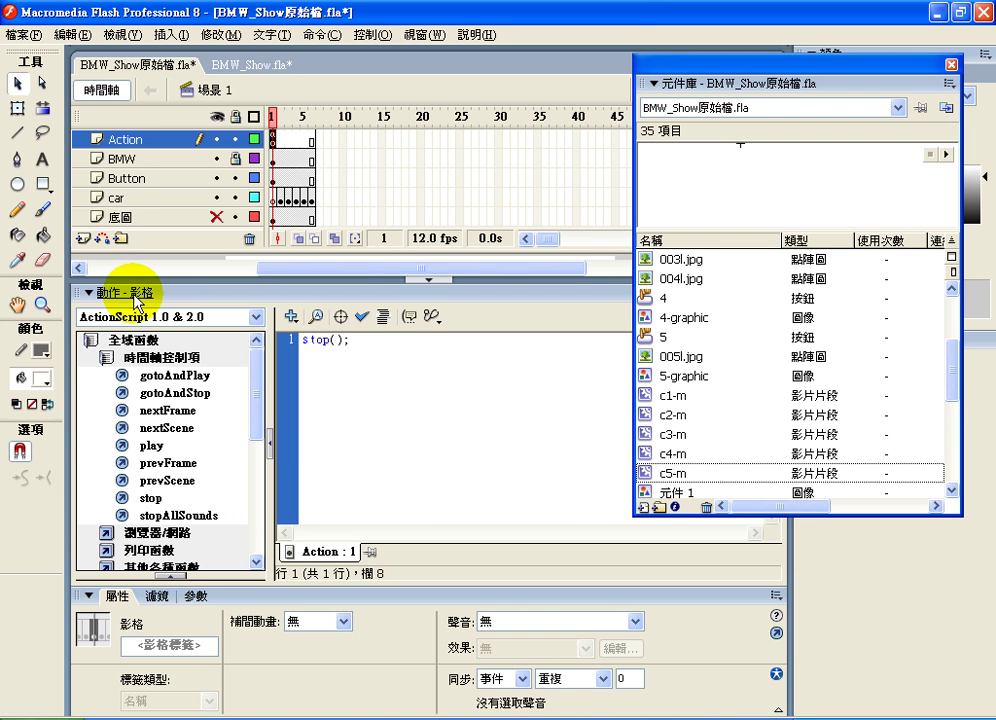
{"action": "left_click", "coordinate": [269, 296]}
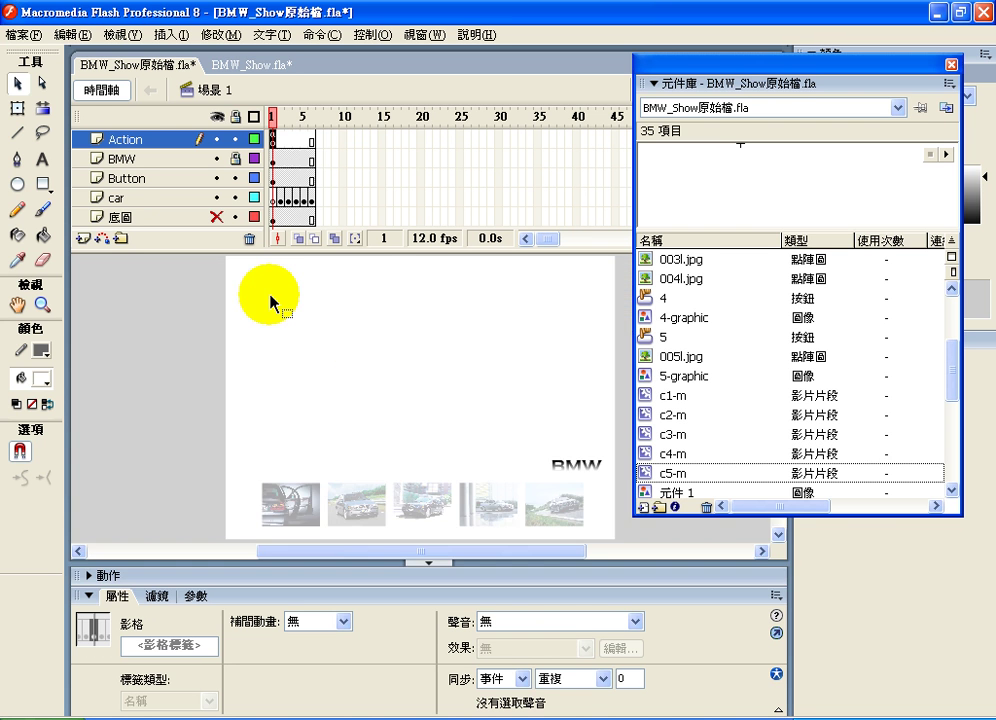
- Write an empty on(rollOver){ } handler in the script of the first car thumbnail button on frame 1
{"action": "left_click", "coordinate": [297, 515]}
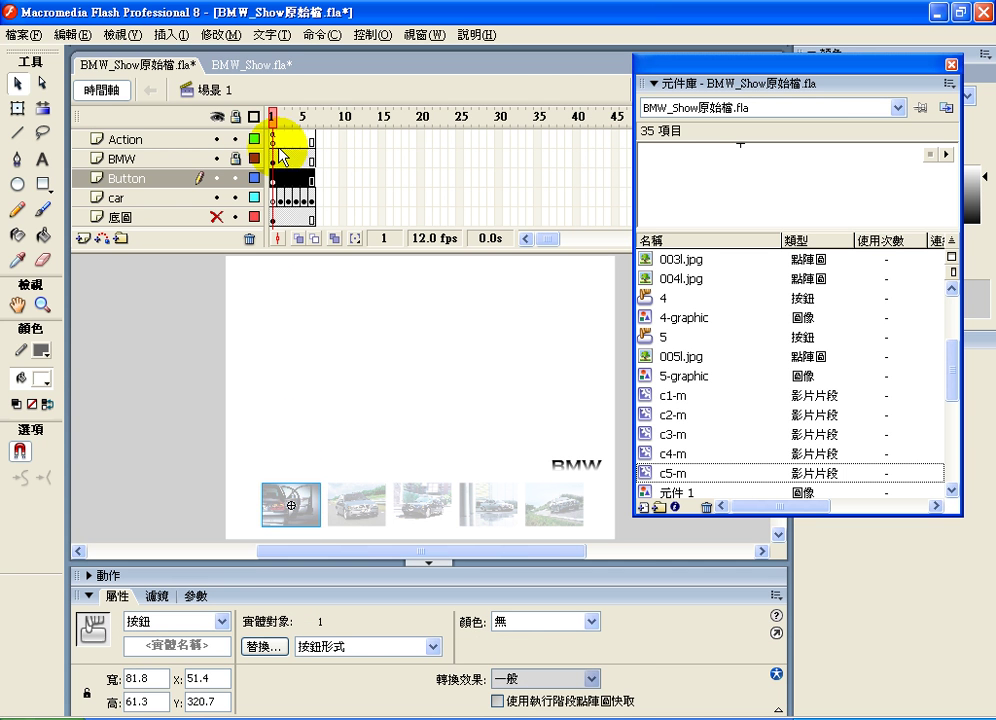
{"action": "left_click", "coordinate": [281, 119]}
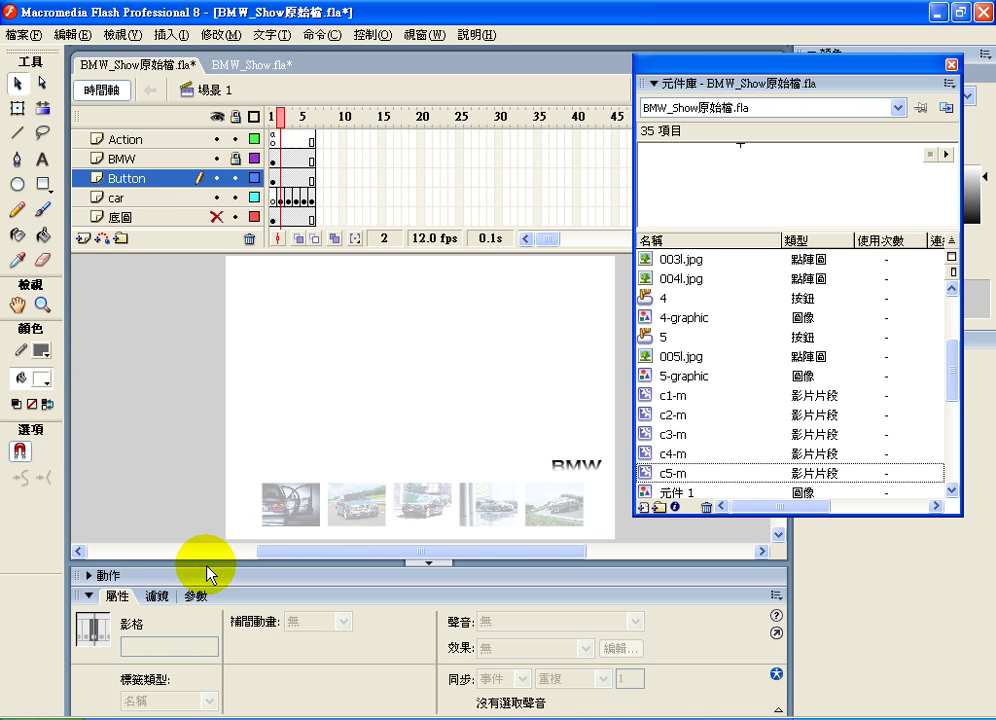
{"action": "left_click", "coordinate": [272, 119]}
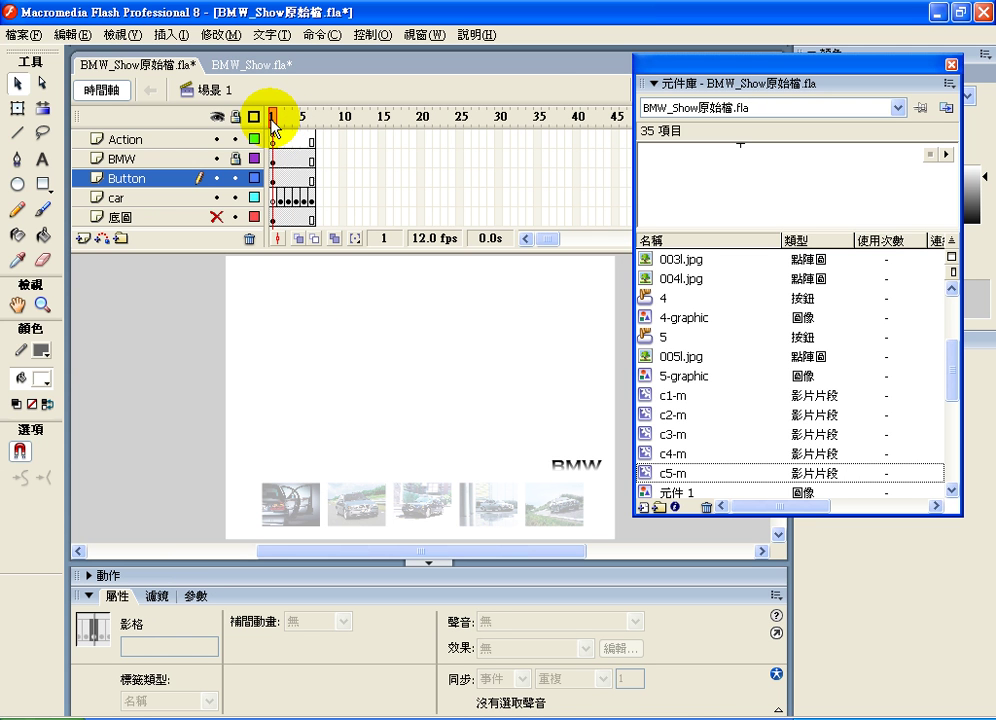
{"action": "left_click", "coordinate": [290, 500]}
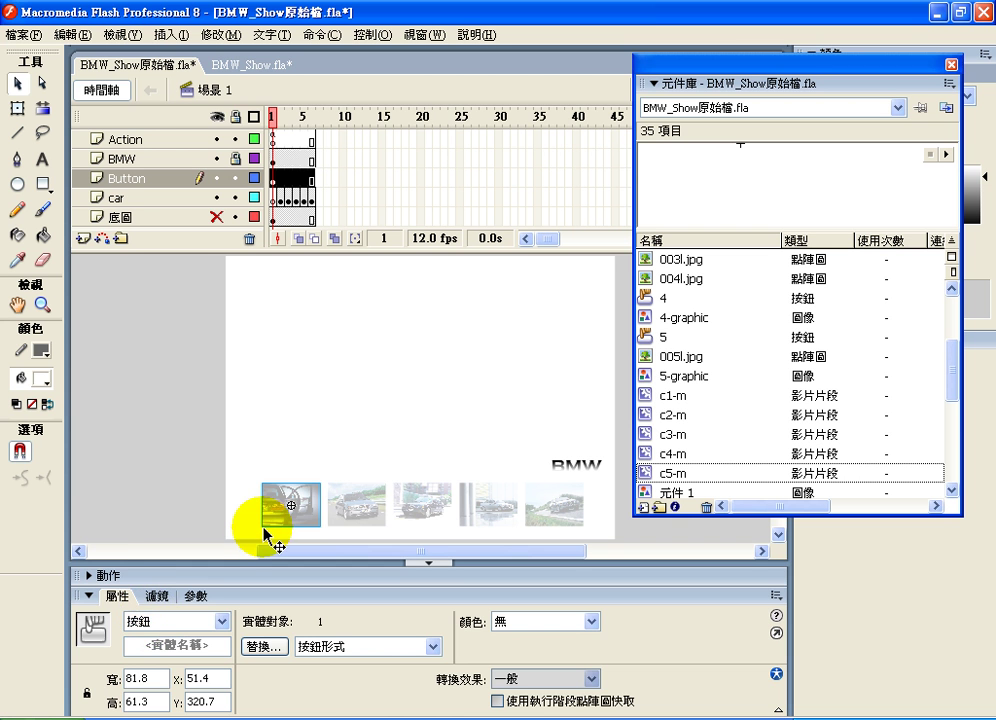
{"action": "left_click", "coordinate": [109, 578]}
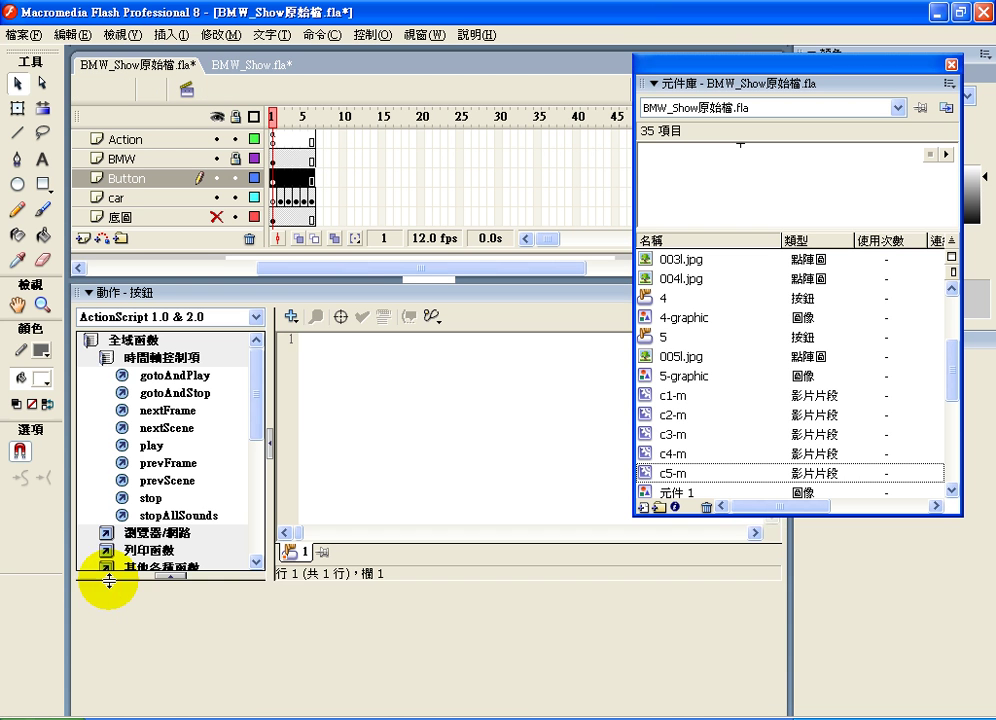
{"action": "left_click", "coordinate": [325, 345]}
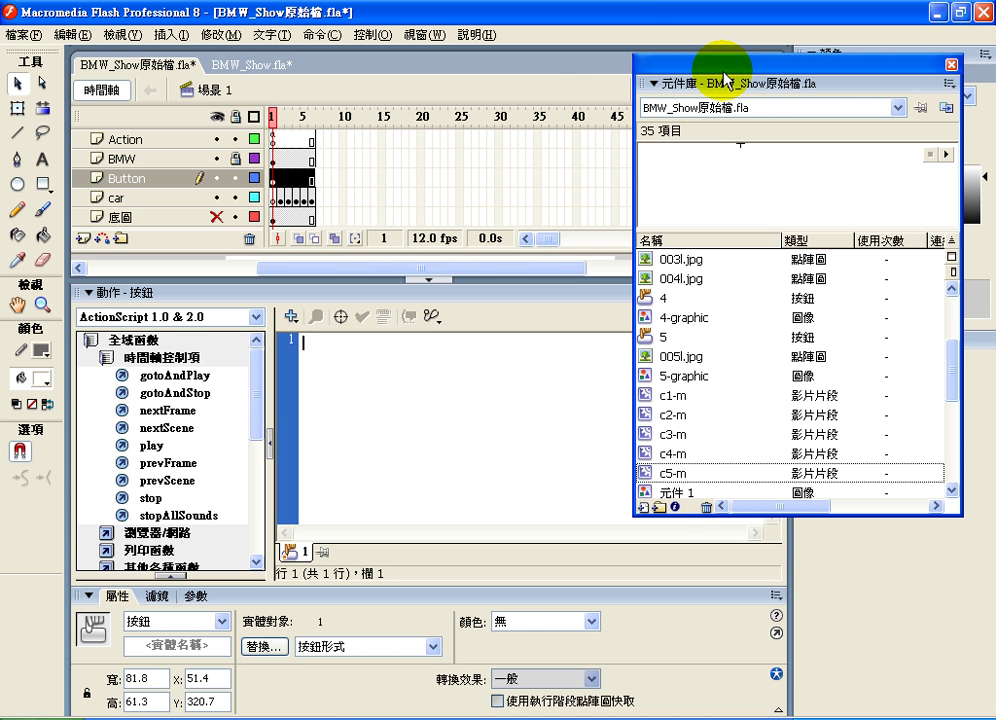
{"action": "type", "text": "or"}
{"action": "type", "text": "("}
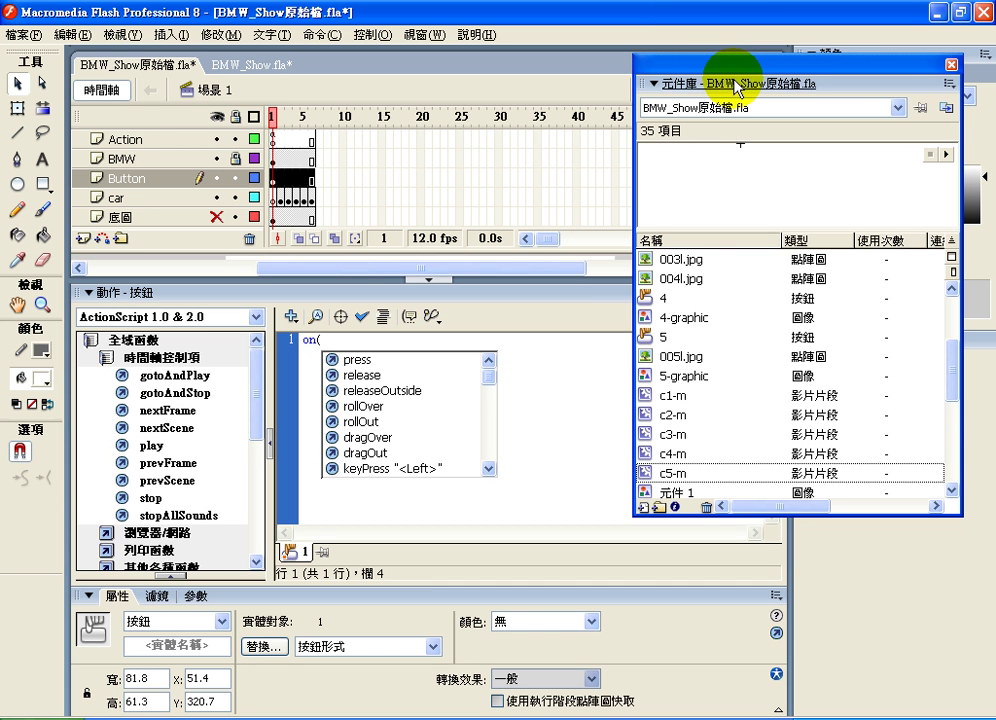
{"action": "double_click", "coordinate": [380, 408]}
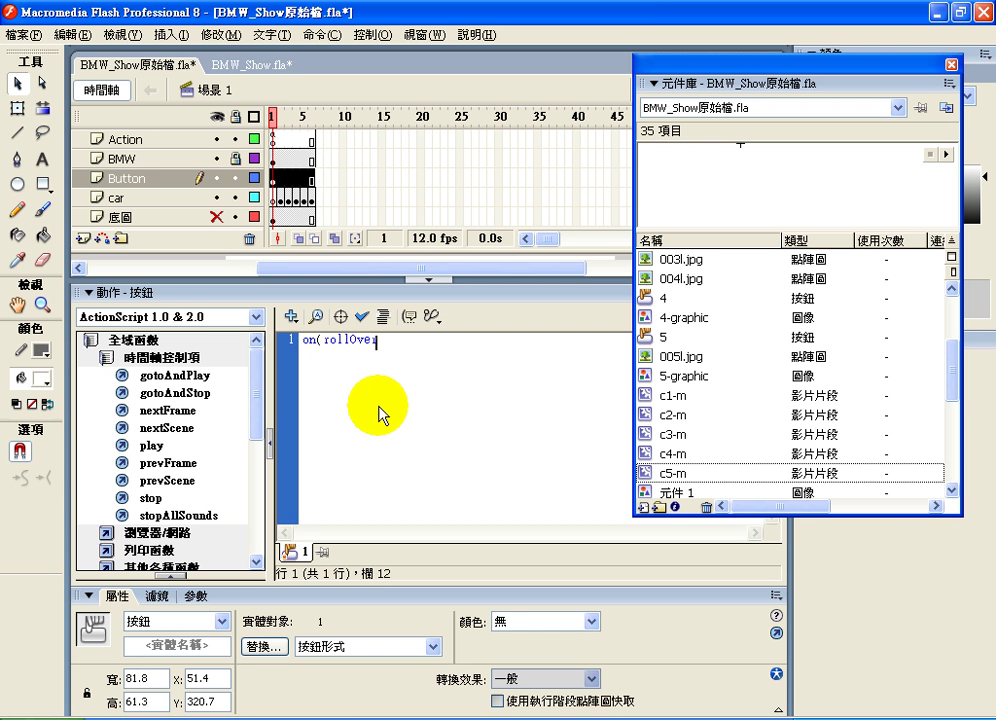
{"action": "type", "text": "){"}
{"action": "key", "text": "Return"}
{"action": "key", "text": "Return"}
{"action": "type", "text": "}"}
{"action": "key", "text": "Up"}
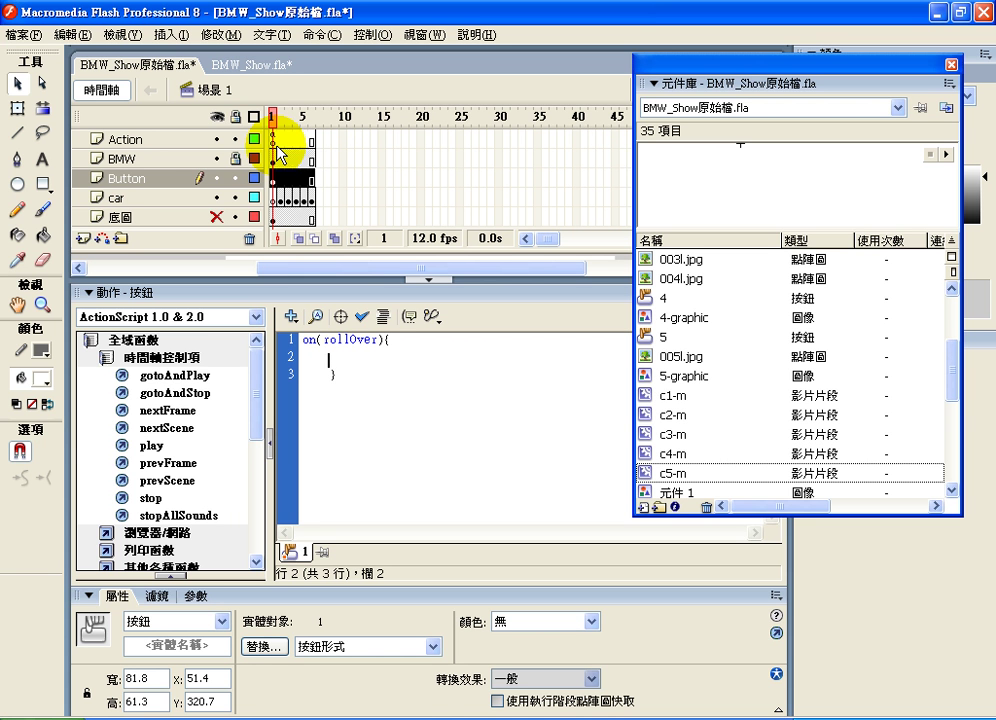
- Insert gotoAndStop(2); inside the first thumbnail button's rollOver handler
{"action": "left_click", "coordinate": [189, 382]}
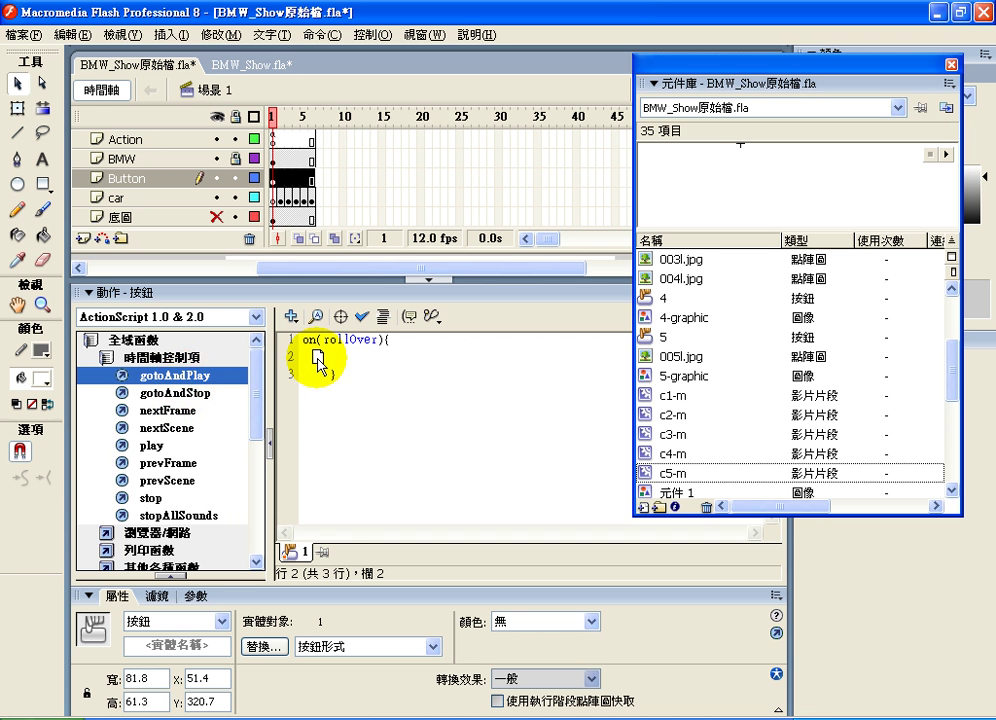
{"action": "left_click_drag", "start_coordinate": [180, 400], "coordinate": [320, 362]}
{"action": "type", "text": "2"}
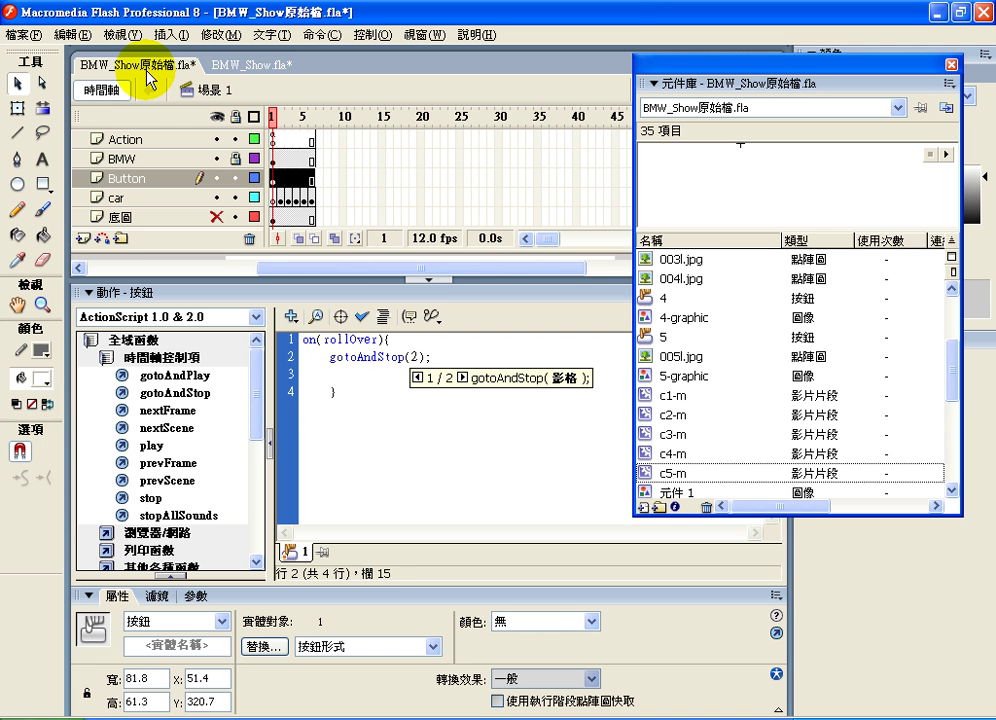
- Write an empty on(rollOut){ } handler below the rollOver block in the first thumbnail button's script
{"action": "left_click", "coordinate": [344, 393]}
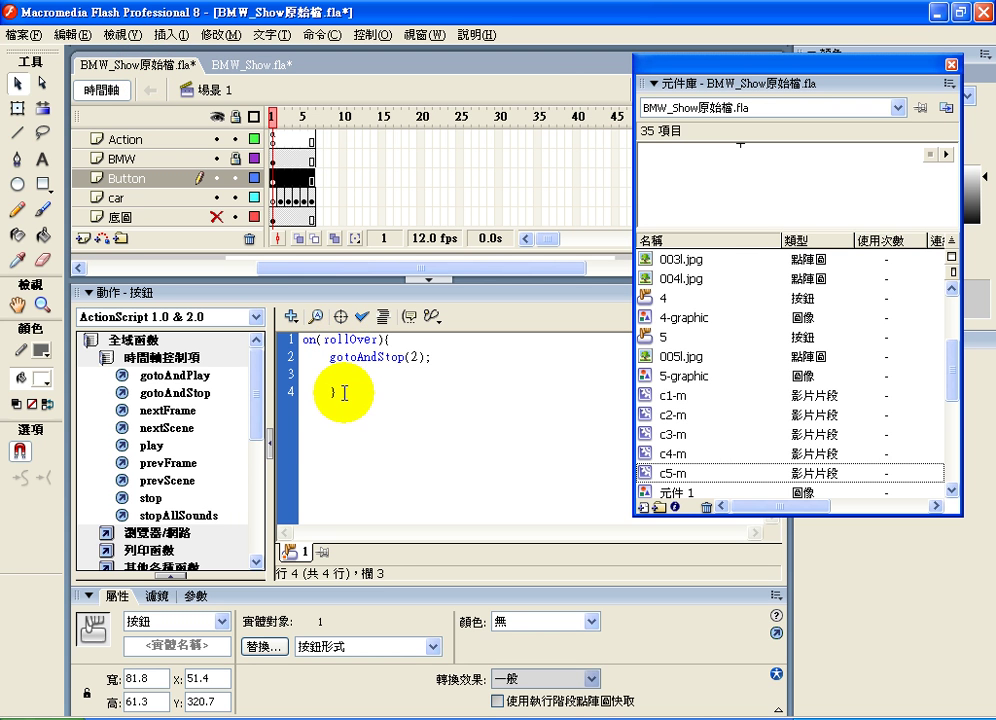
{"action": "key", "text": "Return"}
{"action": "key", "text": "Return"}
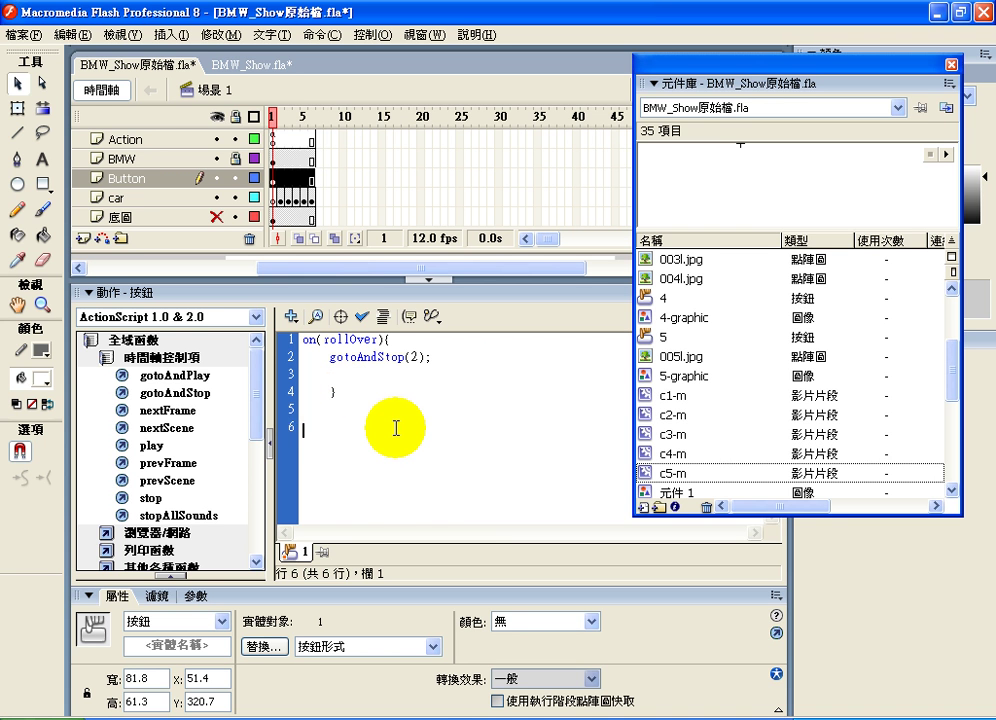
{"action": "type", "text": "on("}
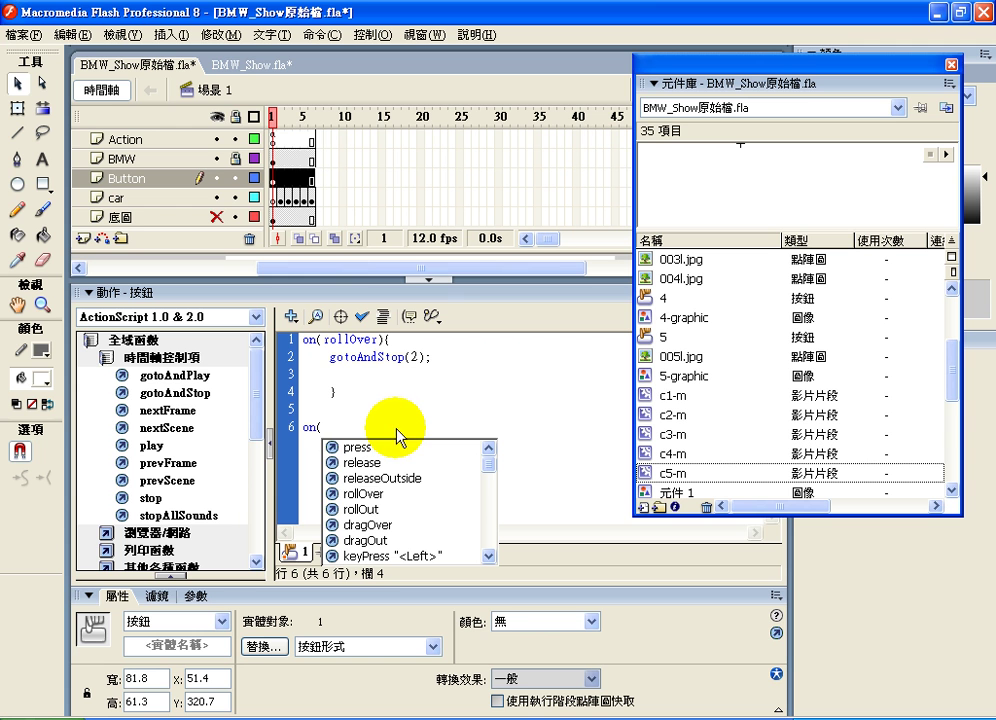
{"action": "key", "text": "Down"}
{"action": "key", "text": "Down"}
{"action": "key", "text": "Down"}
{"action": "key", "text": "Down"}
{"action": "key", "text": "Down"}
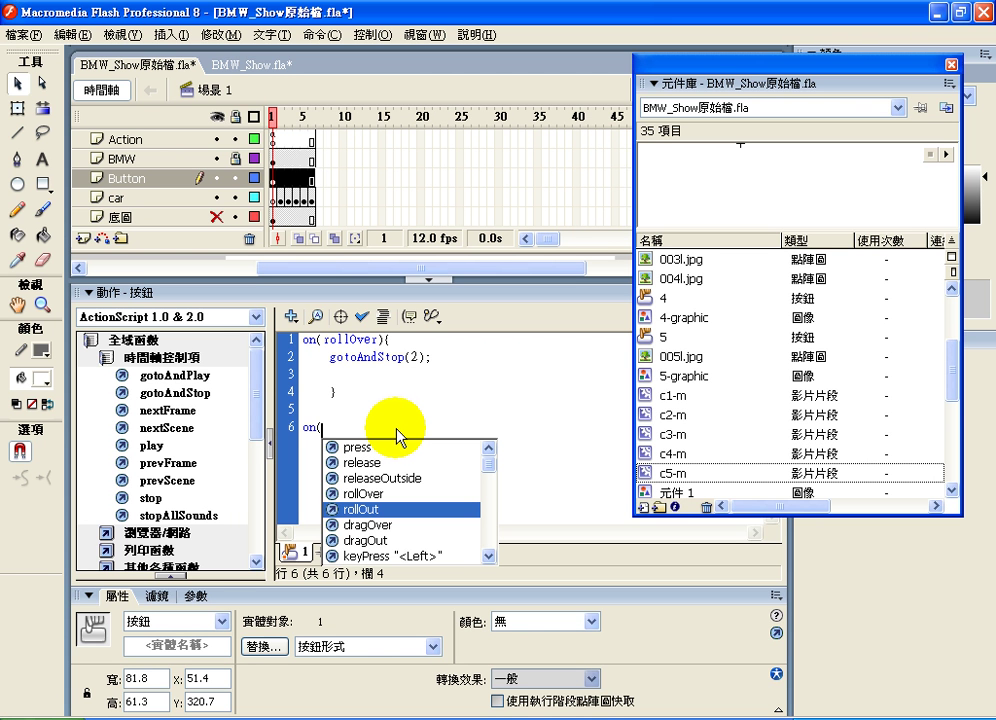
{"action": "key", "text": "Return"}
{"action": "type", "text": "){}"}
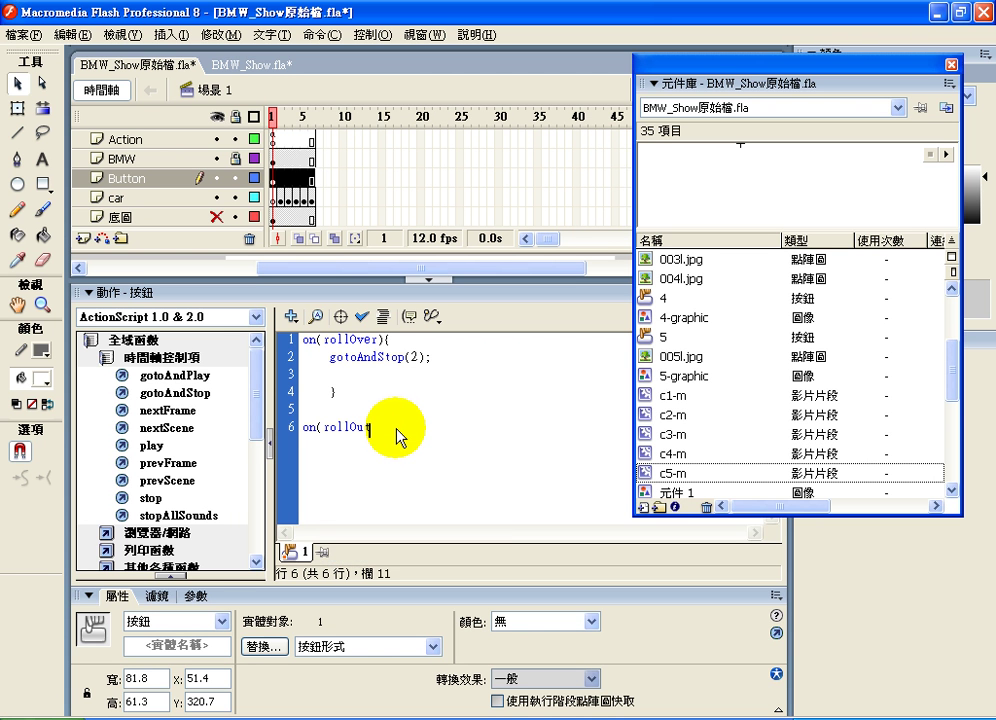
{"action": "key", "text": "Left"}
{"action": "key", "text": "Return"}
{"action": "key", "text": "Return"}
{"action": "key", "text": "Up"}
- Insert gotoAndStop(1); inside the first thumbnail button's rollOut handler, review both handlers and collapse the script editor
{"action": "left_click_drag", "start_coordinate": [200, 392], "coordinate": [335, 443]}
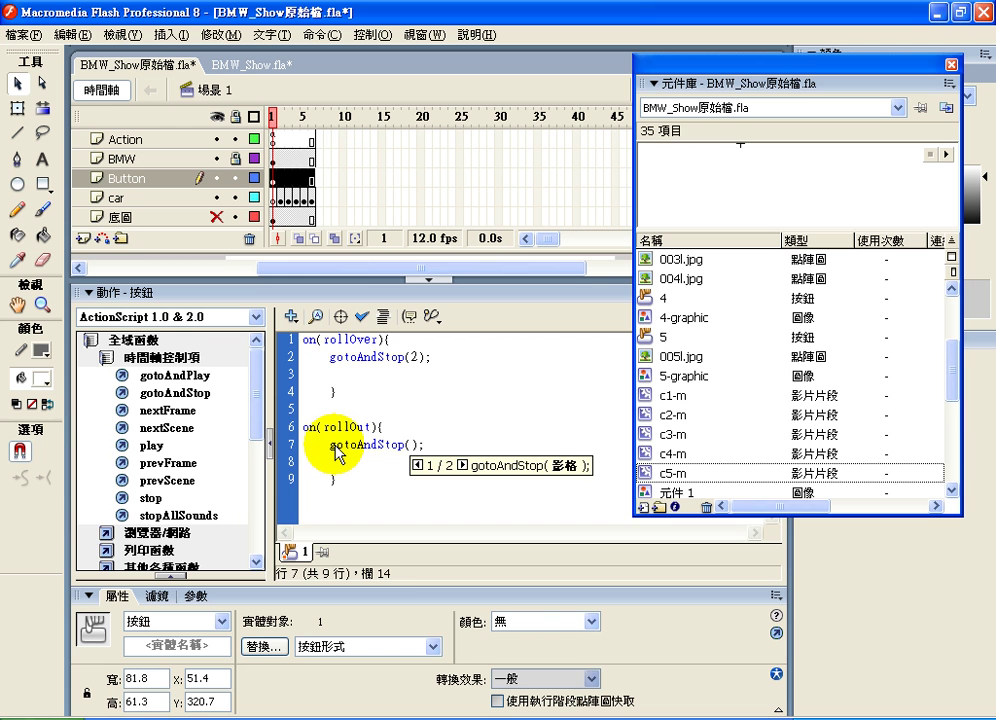
{"action": "type", "text": "1"}
{"action": "left_click_drag", "start_coordinate": [331, 393], "coordinate": [291, 318]}
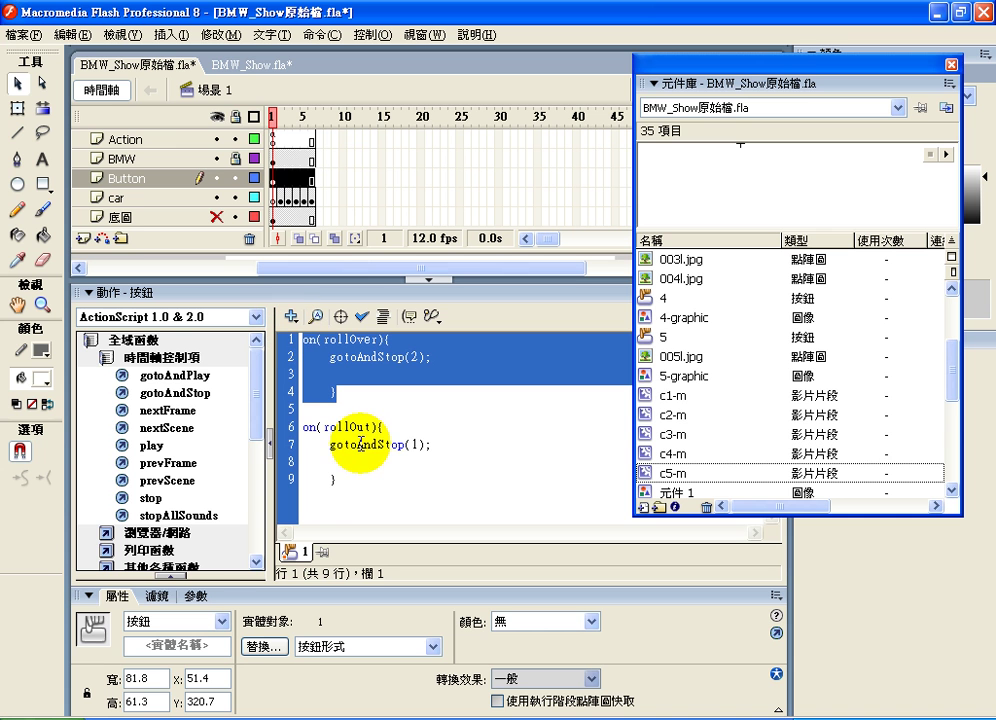
{"action": "left_click_drag", "start_coordinate": [349, 480], "coordinate": [293, 432]}
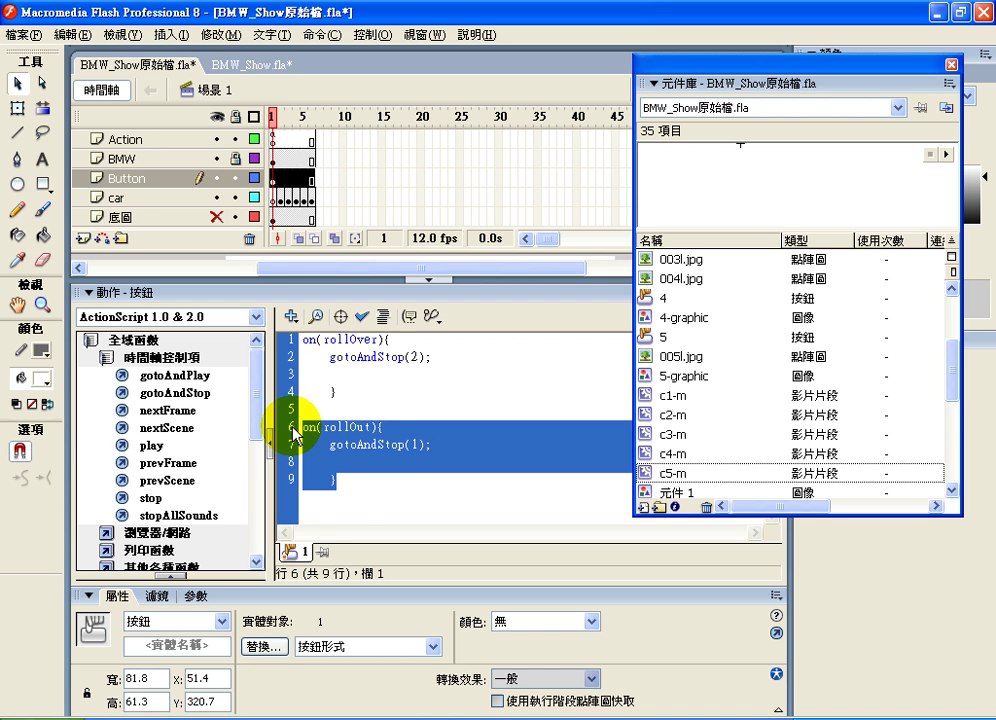
{"action": "left_click", "coordinate": [356, 476]}
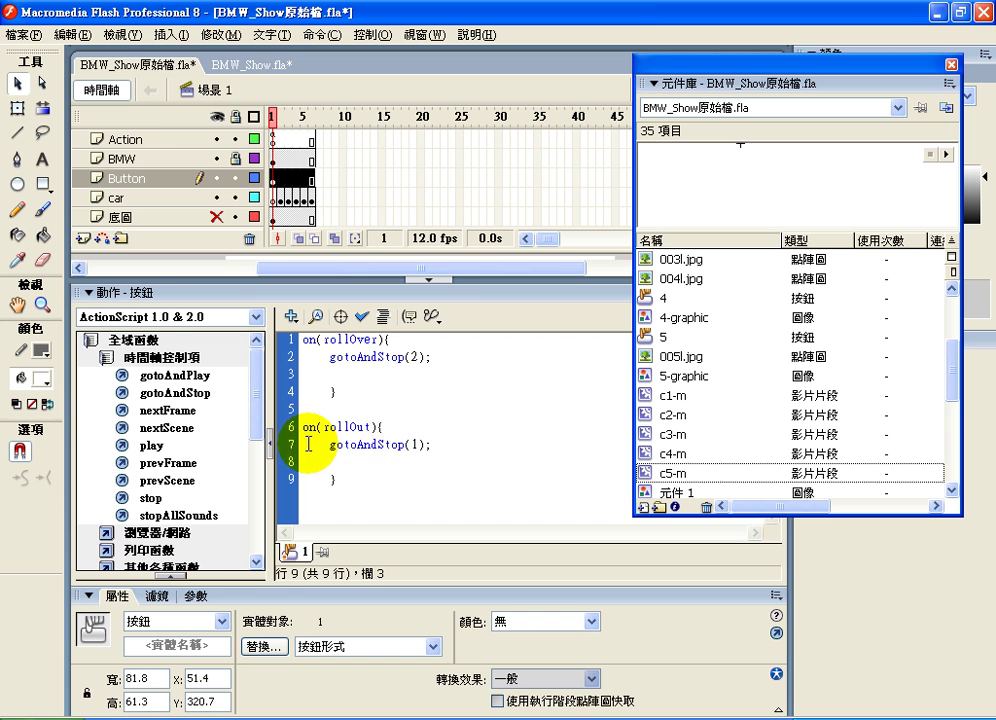
{"action": "left_click_drag", "start_coordinate": [309, 444], "coordinate": [418, 467]}
{"action": "left_click", "coordinate": [367, 482]}
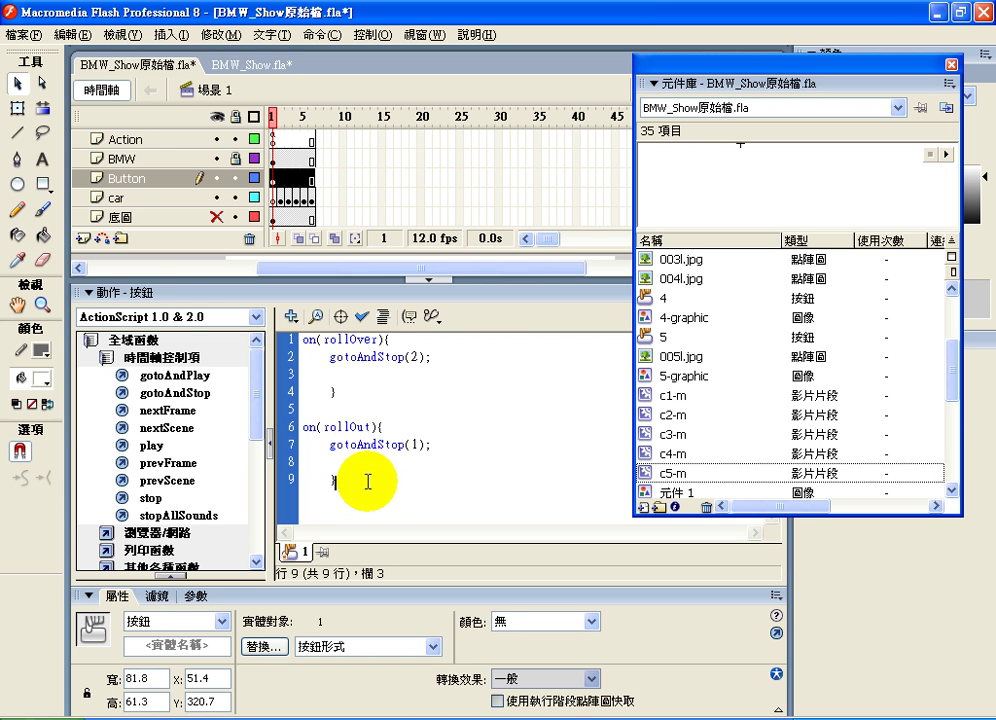
{"action": "left_click", "coordinate": [129, 292]}
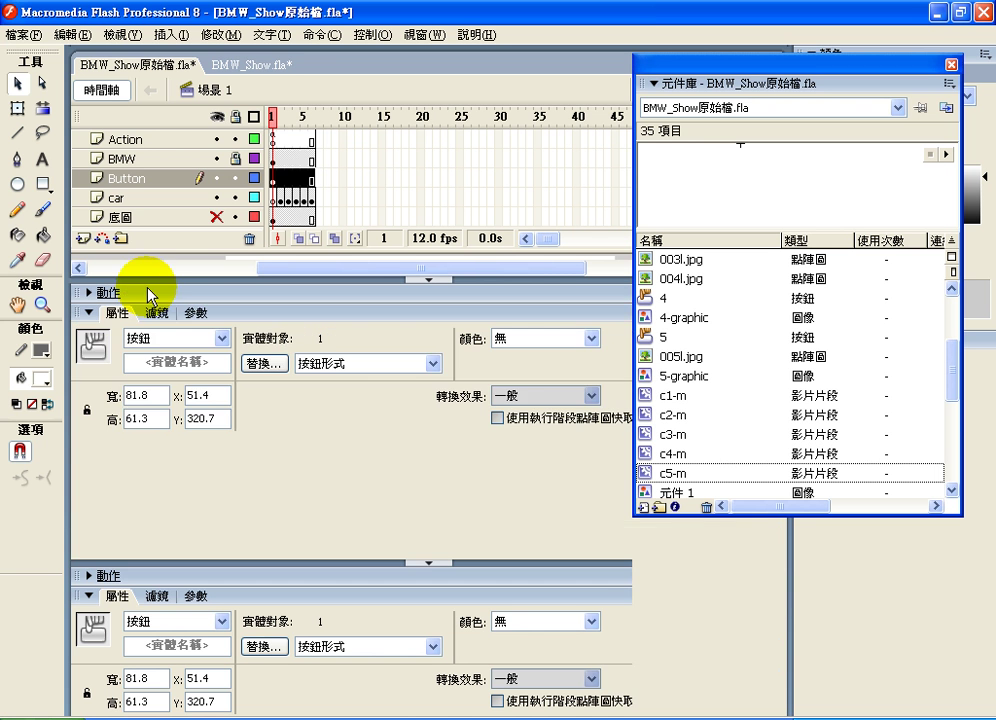
- Test the movie, try the rollover on the first car thumbnail, and close the preview
{"action": "left_click", "coordinate": [274, 140]}
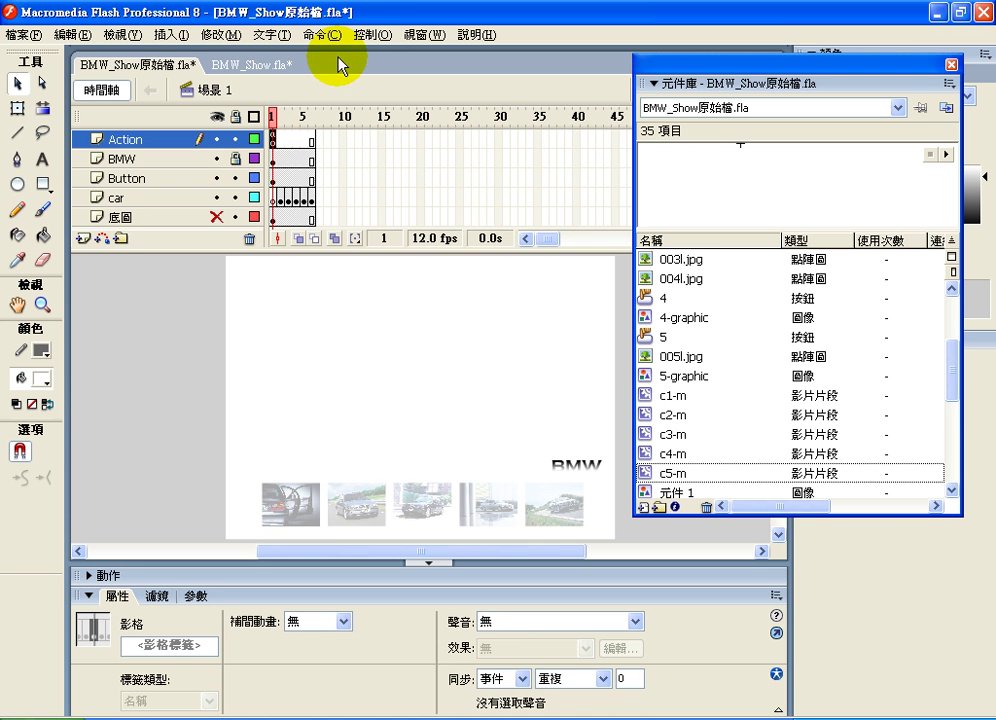
{"action": "left_click", "coordinate": [370, 35]}
{"action": "left_click", "coordinate": [400, 160]}
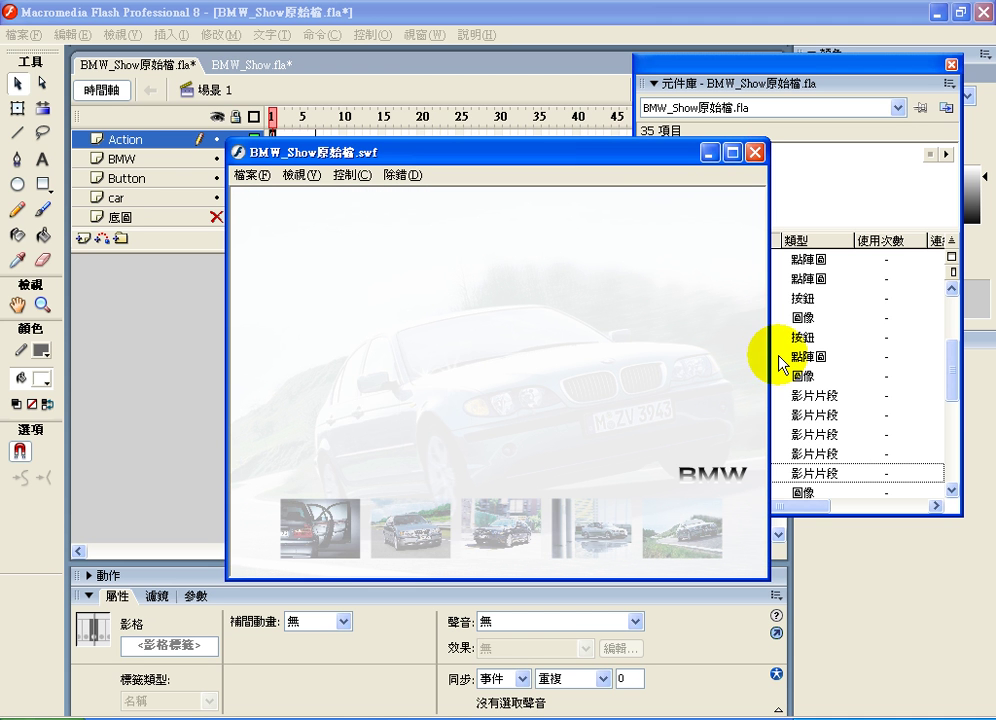
{"action": "left_click", "coordinate": [322, 530]}
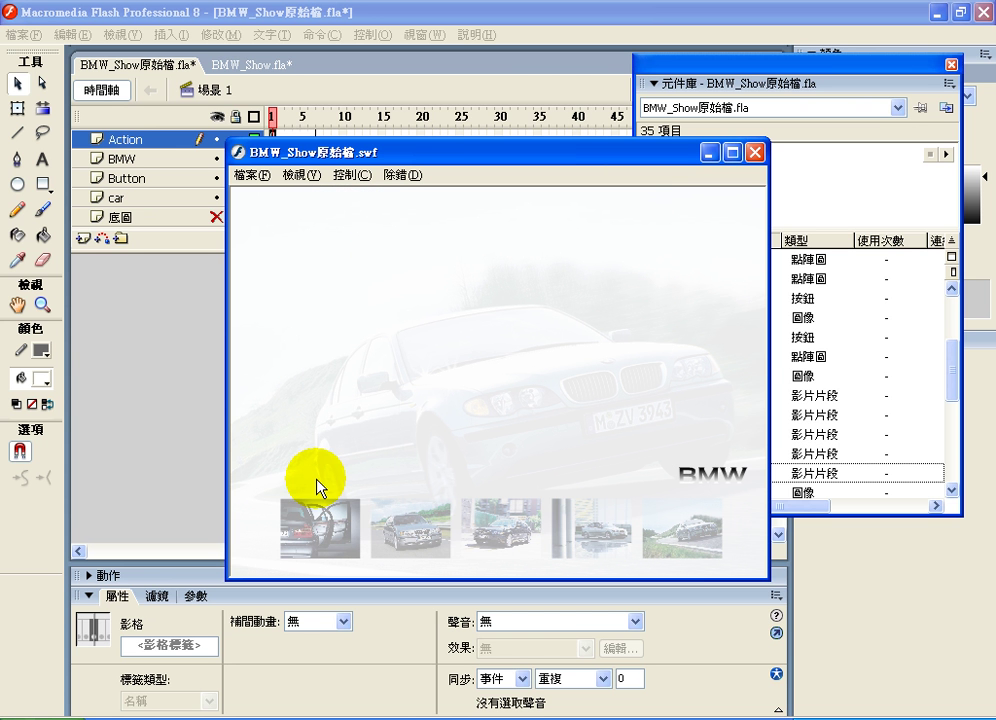
{"action": "mouse_move", "coordinate": [310, 530]}
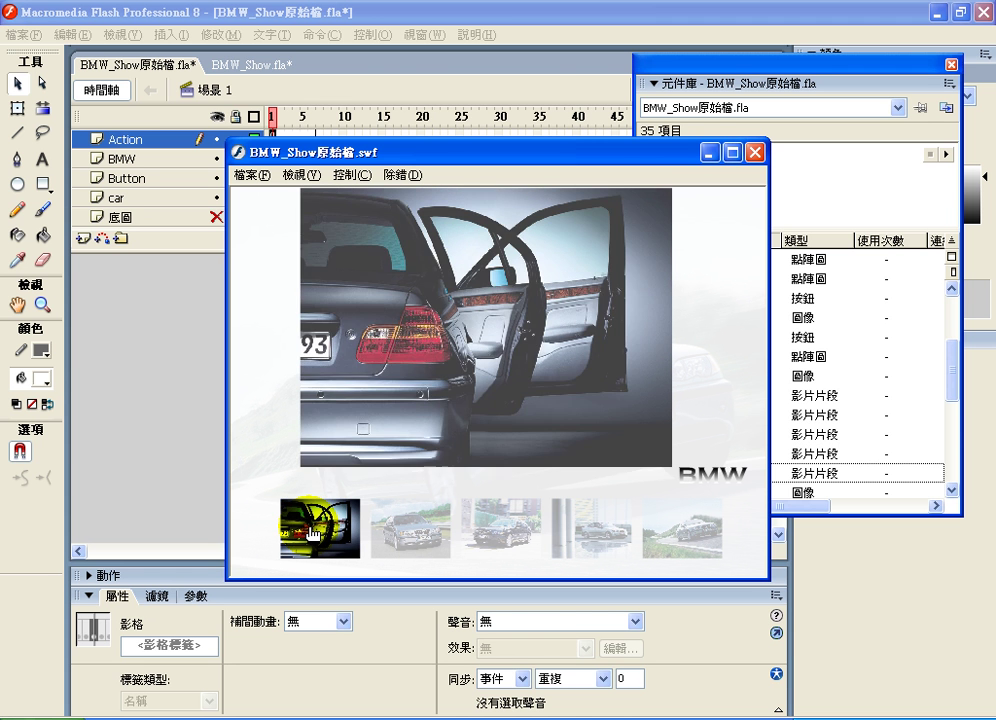
{"action": "key", "text": "ctrl+w"}
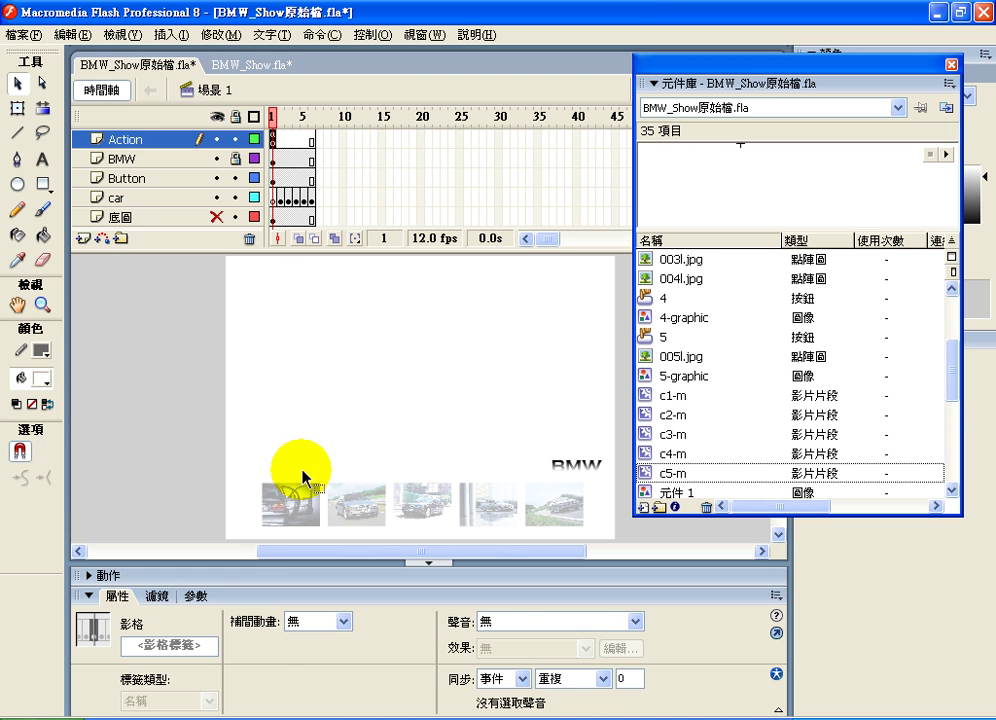
- Add a goto action with Script Assist to the second car thumbnail button's script, set to go to and stop at frame 3
{"action": "left_click", "coordinate": [357, 503]}
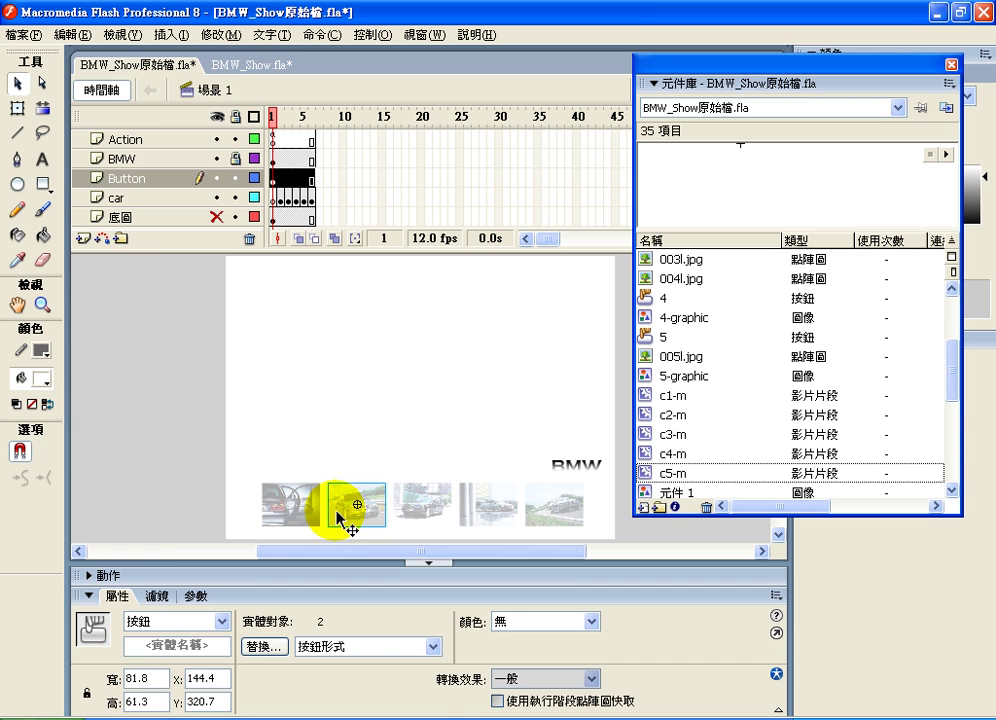
{"action": "left_click", "coordinate": [112, 577]}
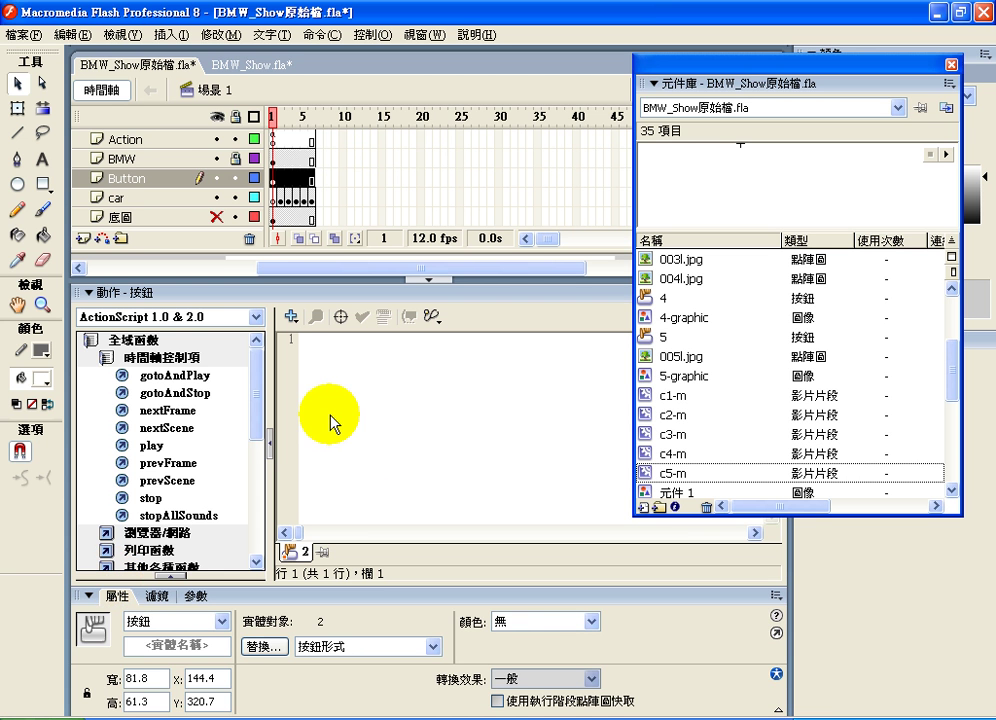
{"action": "left_click", "coordinate": [702, 83]}
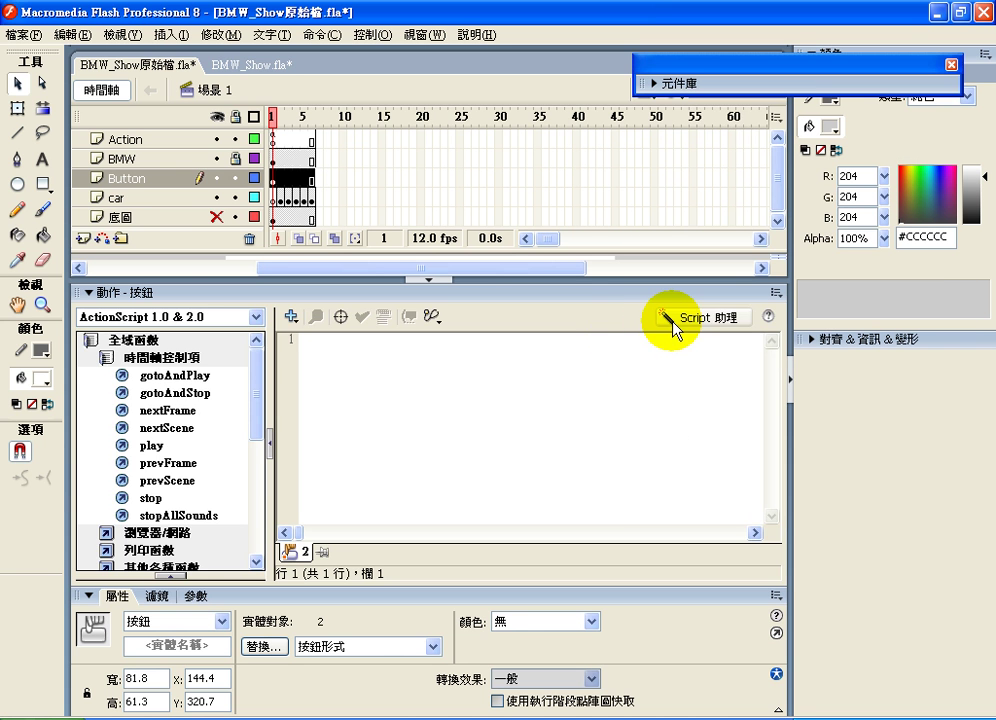
{"action": "left_click", "coordinate": [676, 322]}
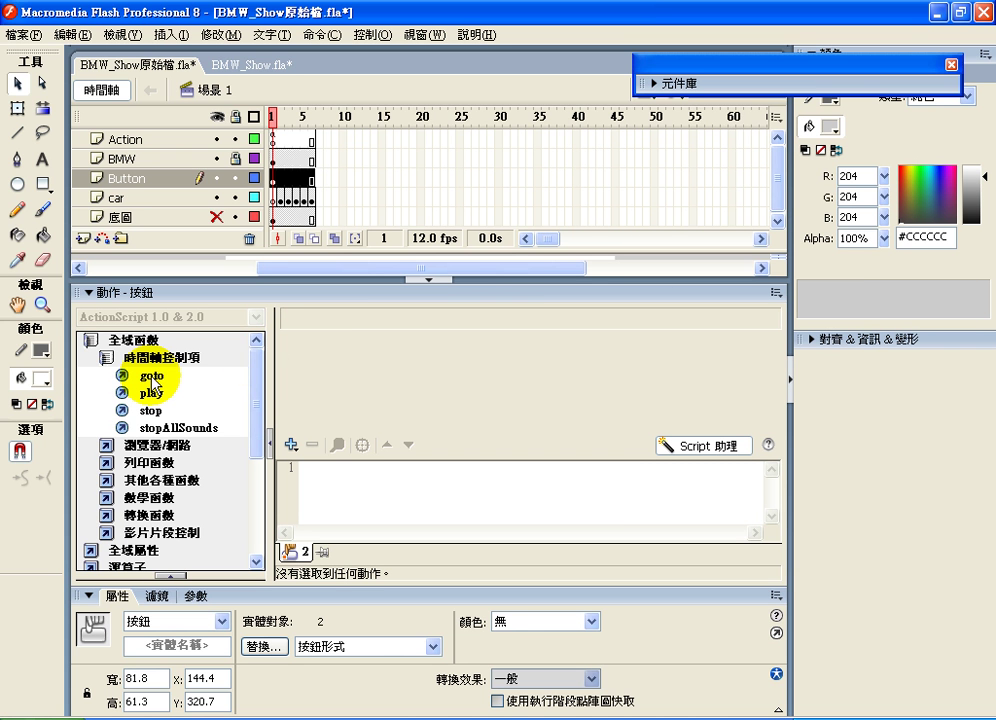
{"action": "left_click_drag", "start_coordinate": [151, 385], "coordinate": [358, 484]}
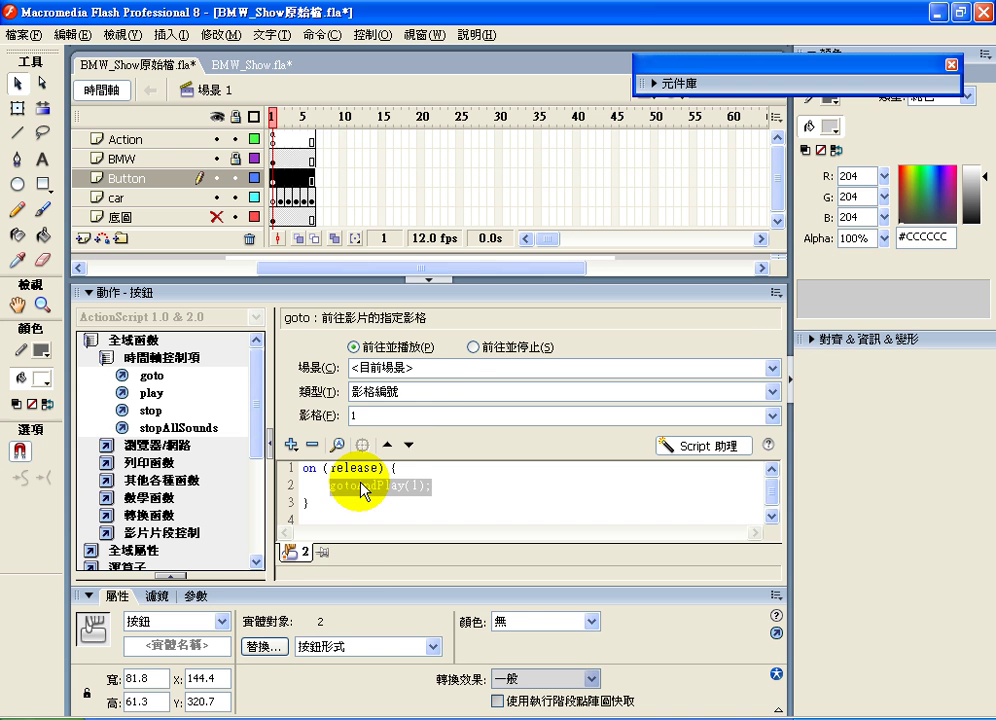
{"action": "left_click", "coordinate": [470, 349]}
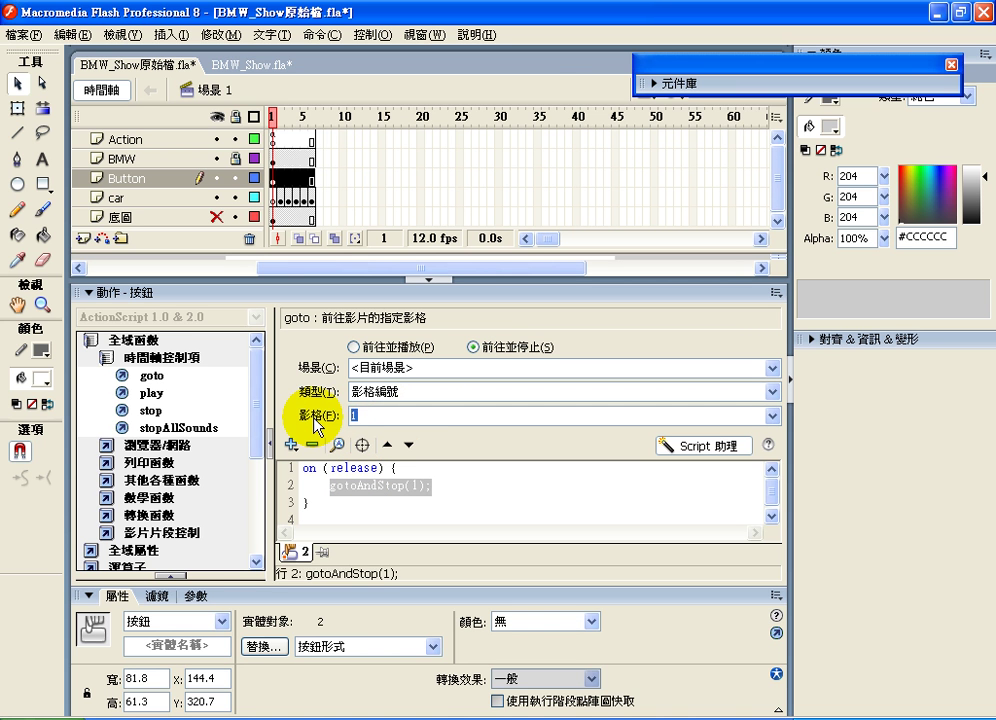
{"action": "type", "text": "3"}
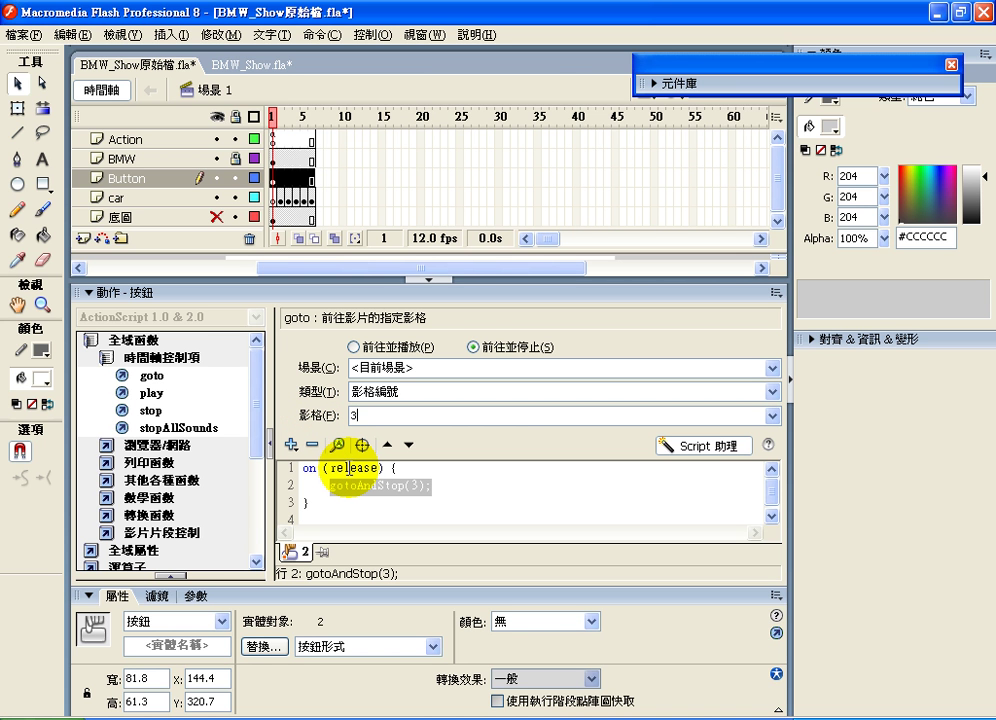
- Change the trigger event of the second thumbnail button's gotoAndStop(3) handler from release to rollOver
{"action": "left_click", "coordinate": [347, 476]}
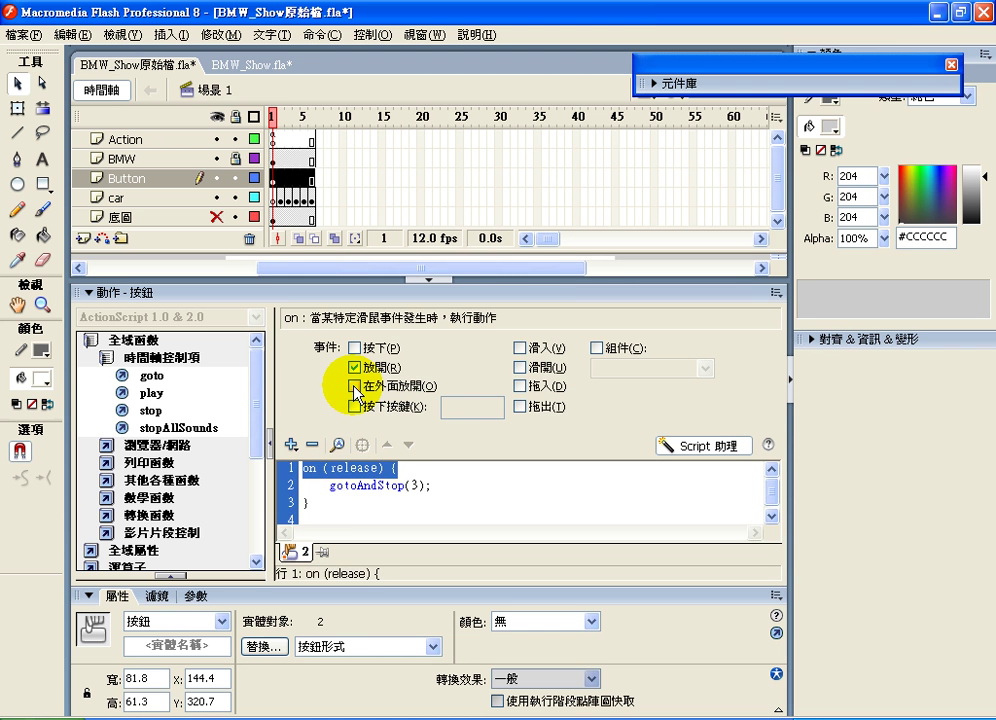
{"action": "left_click", "coordinate": [354, 367]}
{"action": "left_click", "coordinate": [519, 348]}
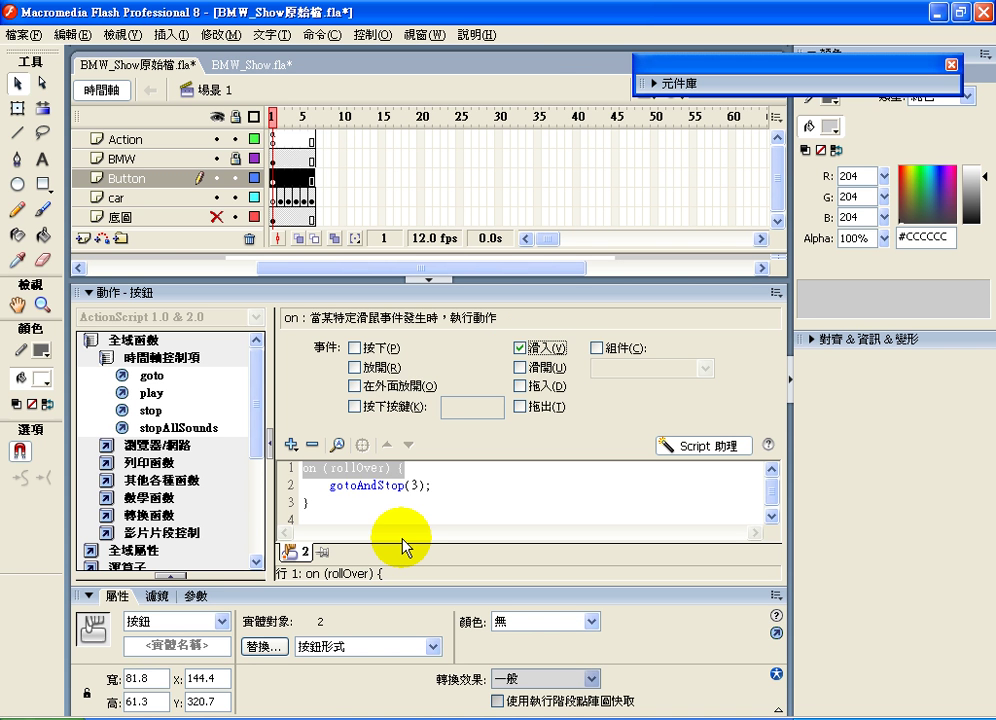
- Add another goto action below the second thumbnail's rollOver block, enlarge the script area and make the action gotoAndStop(1)
{"action": "left_click", "coordinate": [146, 377]}
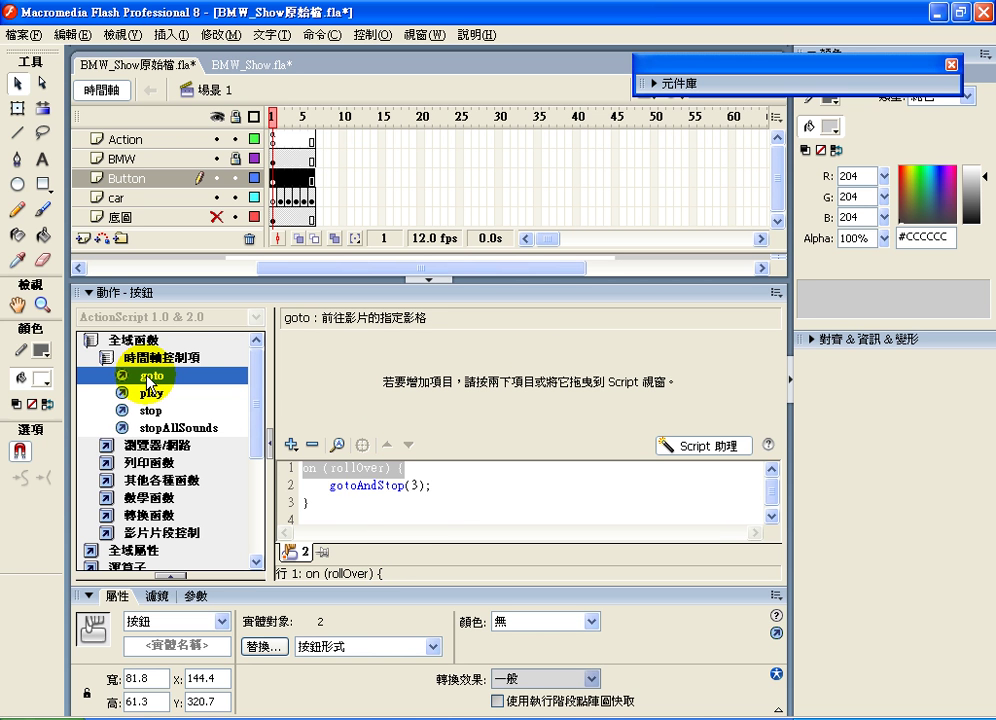
{"action": "left_click_drag", "start_coordinate": [146, 378], "coordinate": [352, 492]}
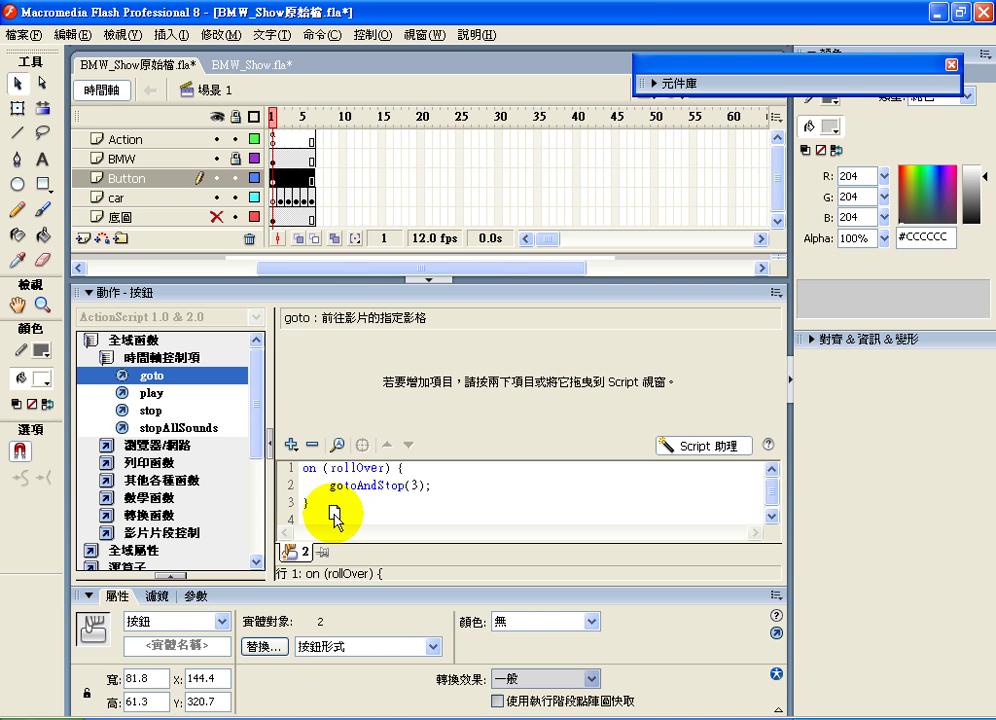
{"action": "left_click", "coordinate": [333, 518]}
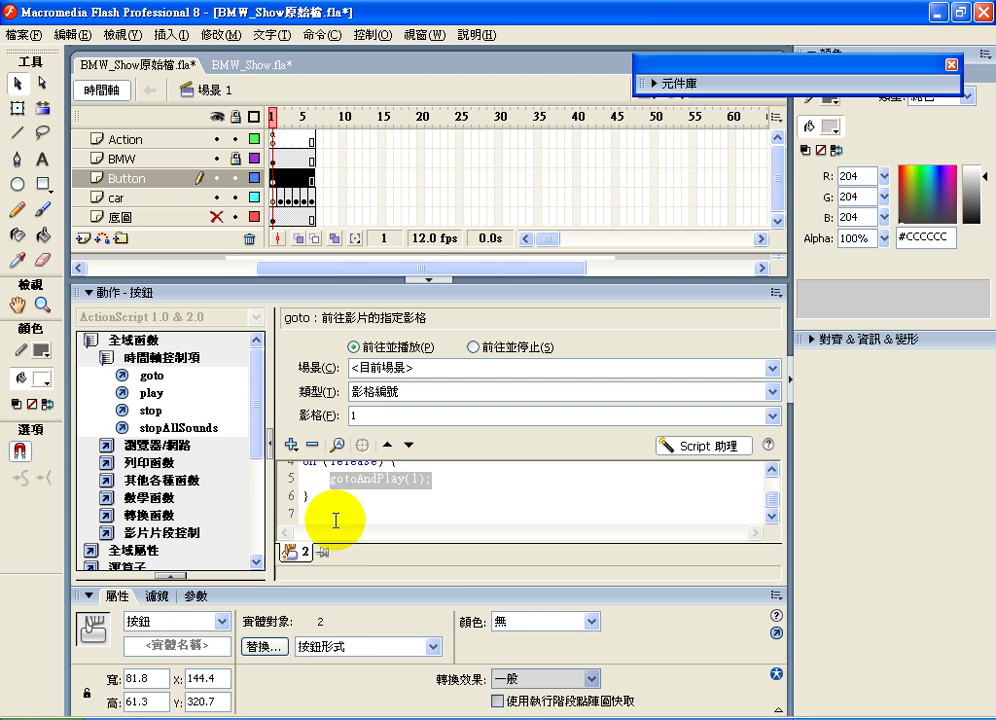
{"action": "left_click", "coordinate": [90, 596]}
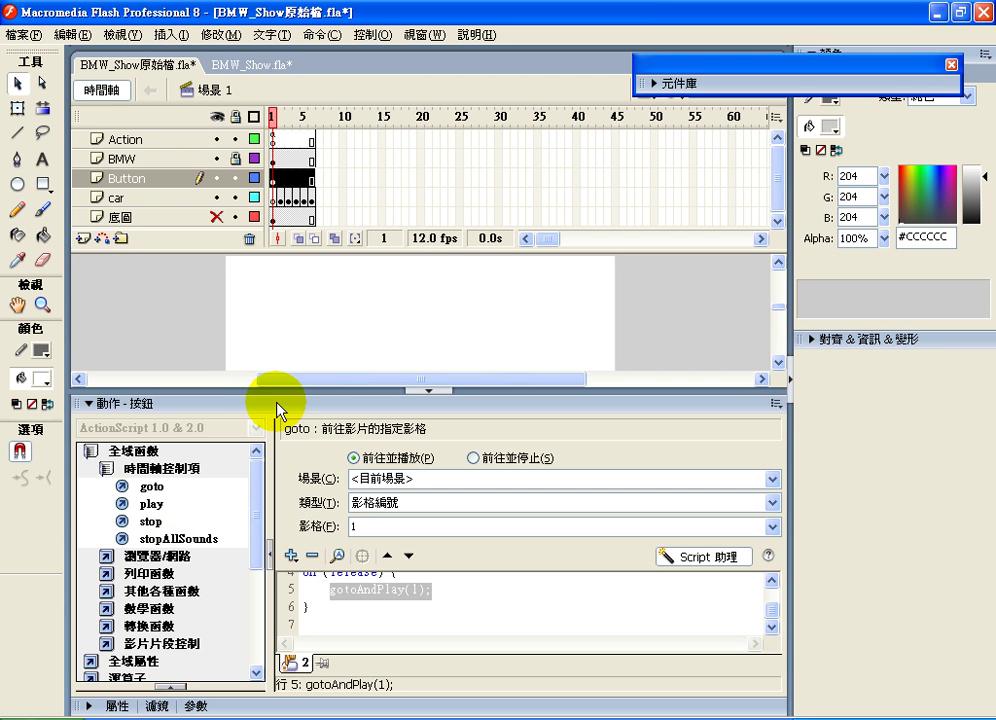
{"action": "left_click_drag", "start_coordinate": [281, 391], "coordinate": [296, 278]}
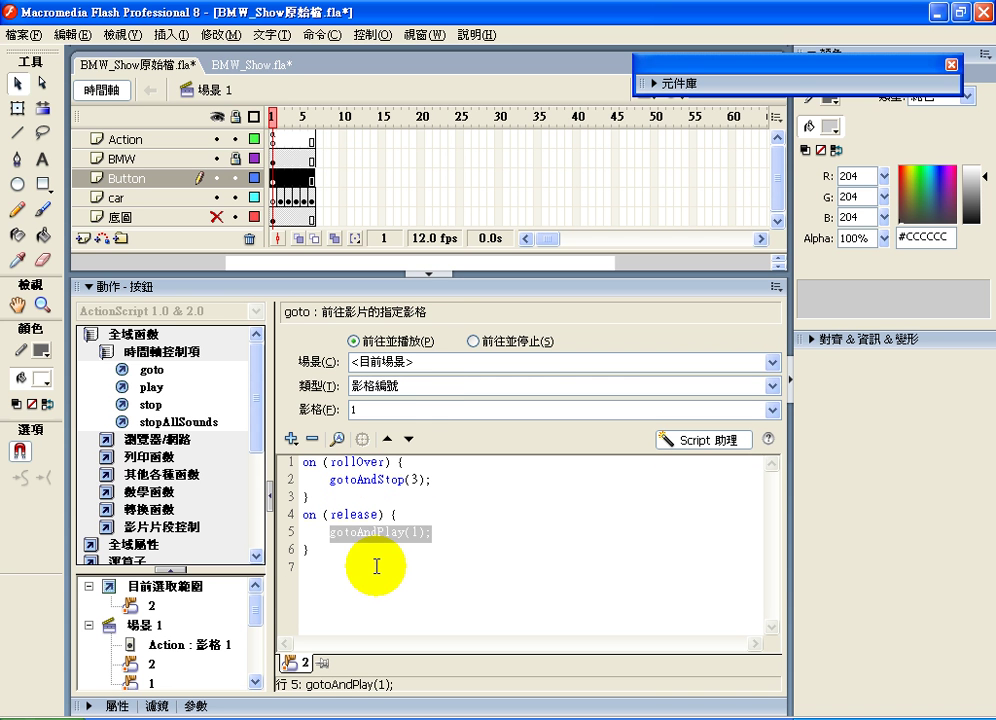
{"action": "left_click", "coordinate": [474, 341]}
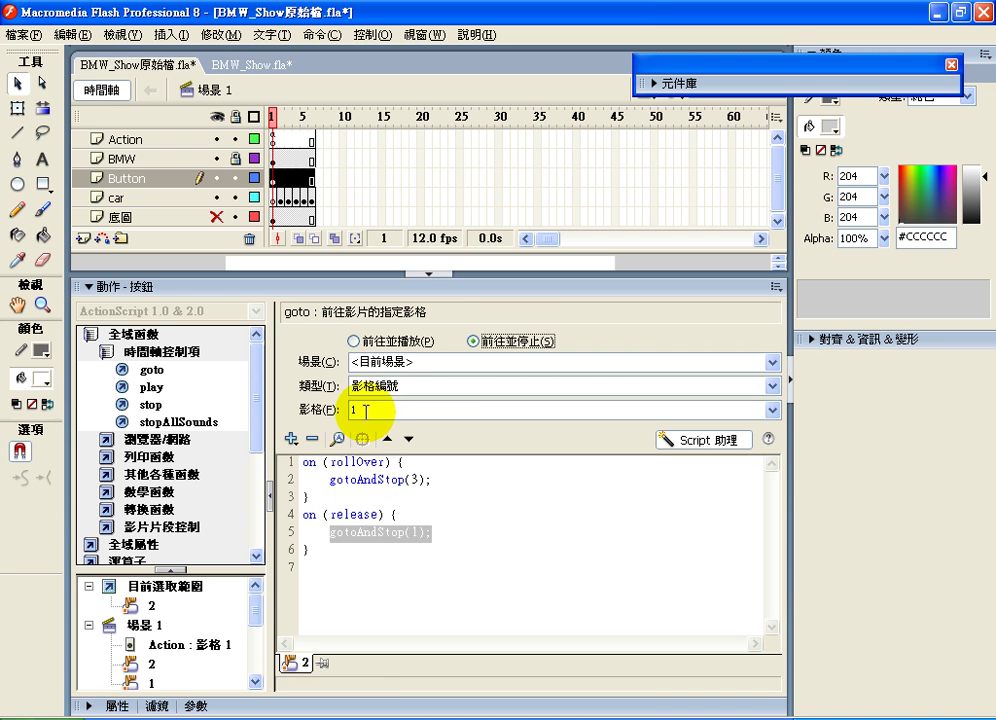
- Change the trigger event of the second thumbnail button's gotoAndStop(1) handler from release to rollOut
{"action": "left_click", "coordinate": [378, 514]}
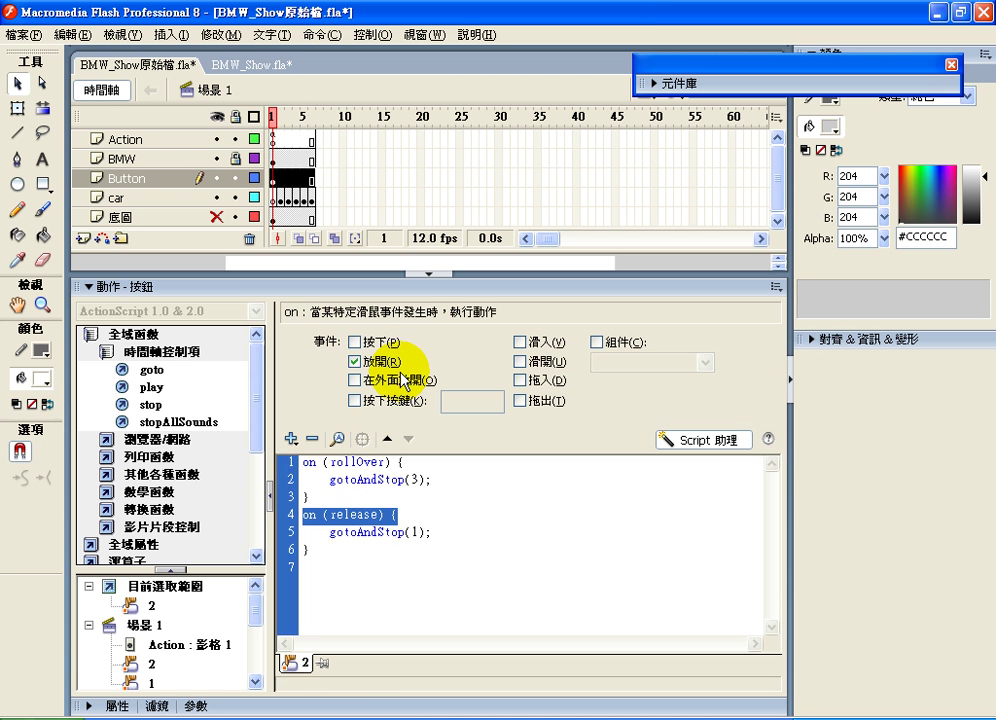
{"action": "left_click", "coordinate": [355, 361]}
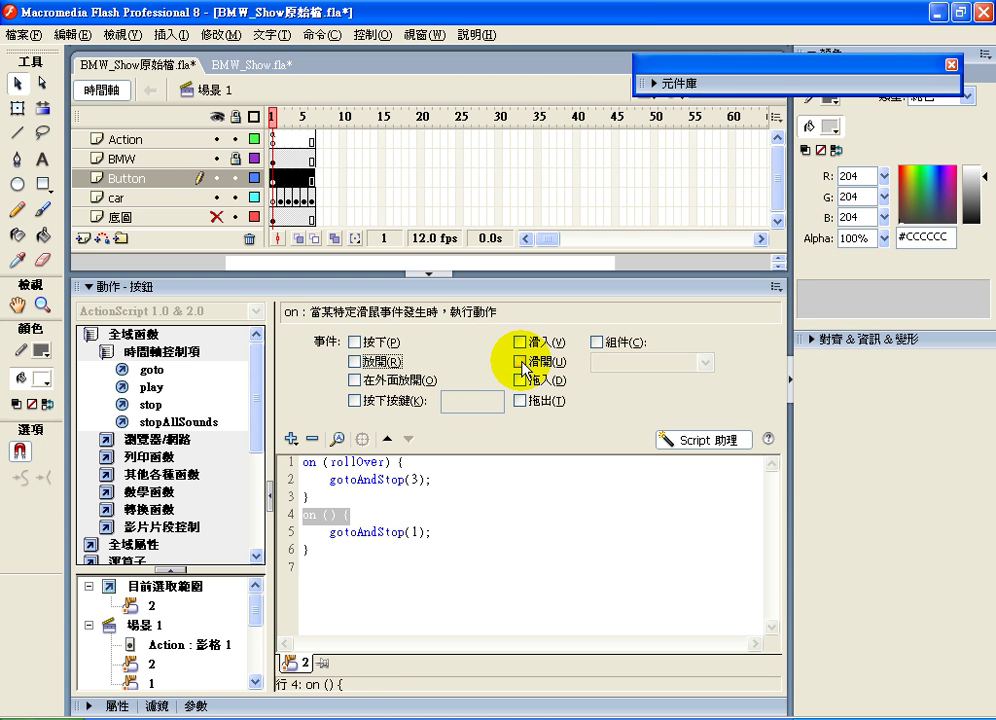
{"action": "left_click", "coordinate": [520, 362]}
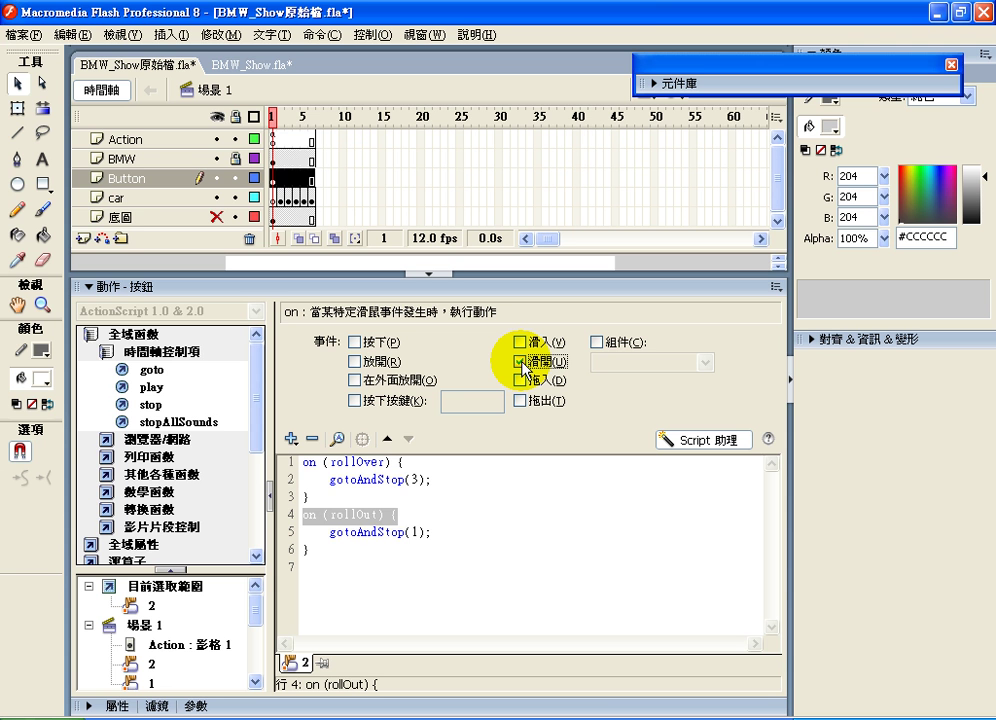